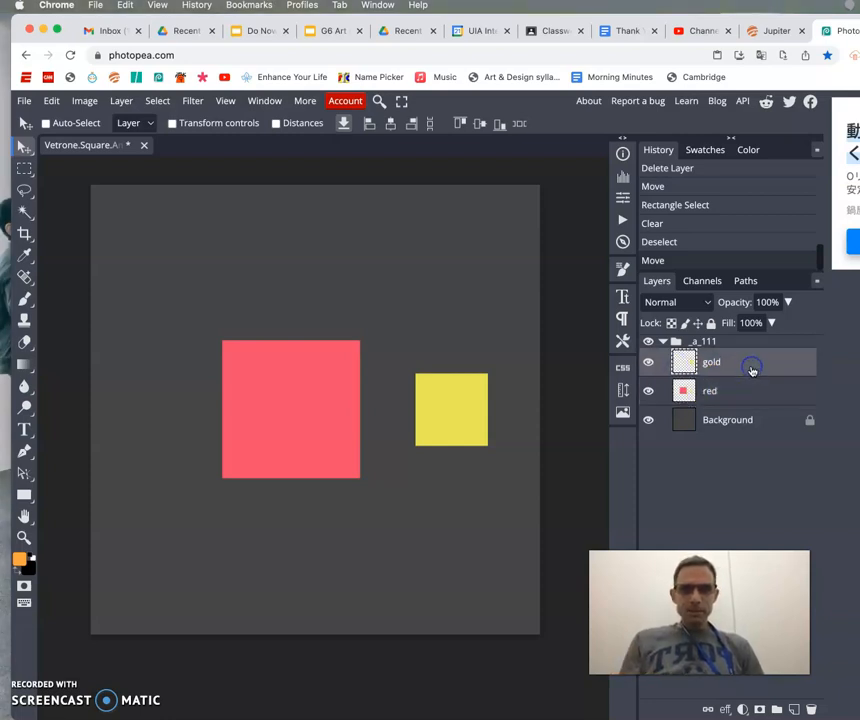
pyautogui.click(752, 363)
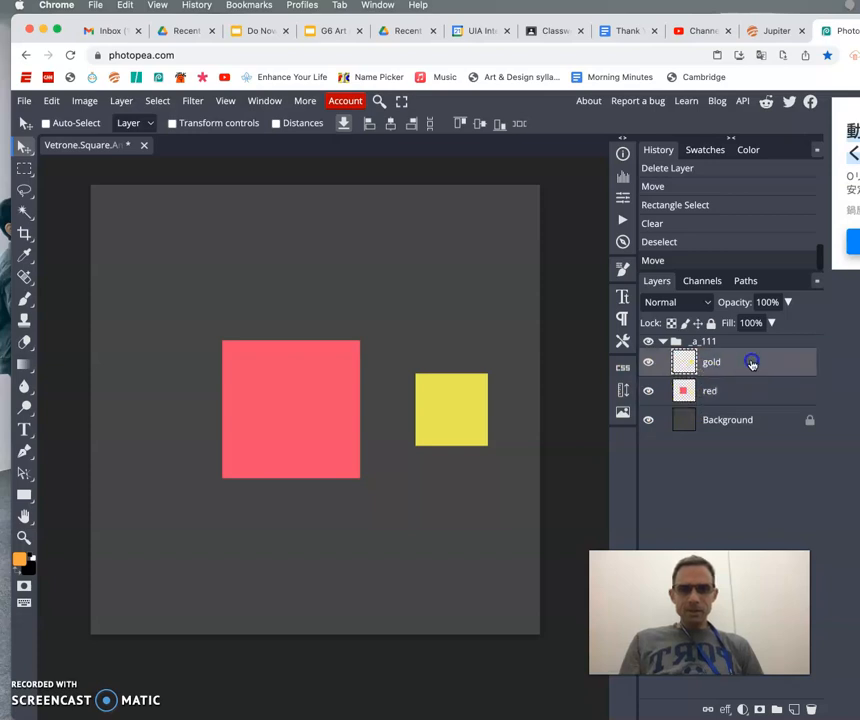
pyautogui.click(752, 388)
pyautogui.click(752, 370)
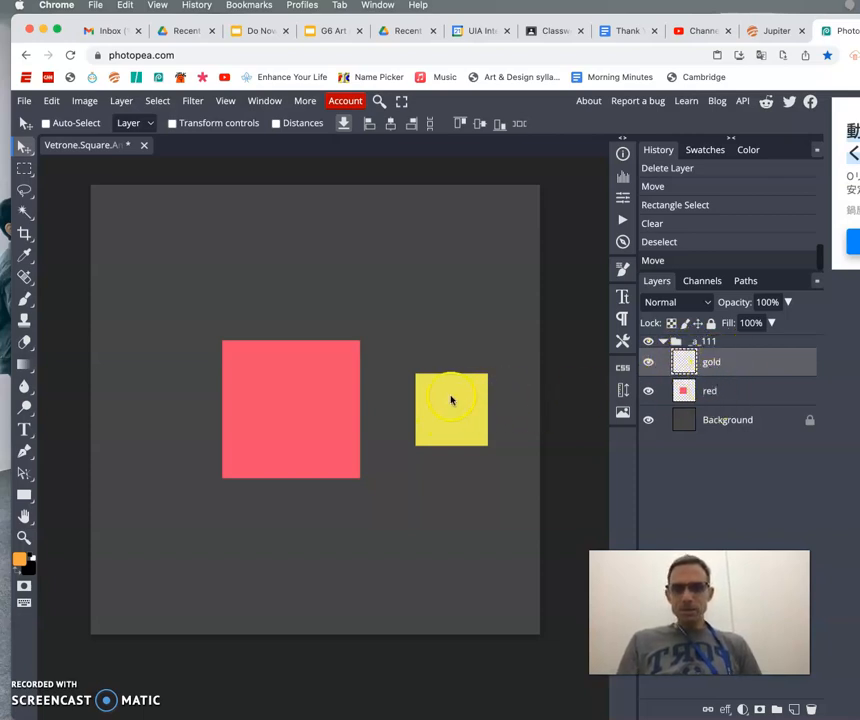
pyautogui.rightClick(28, 304)
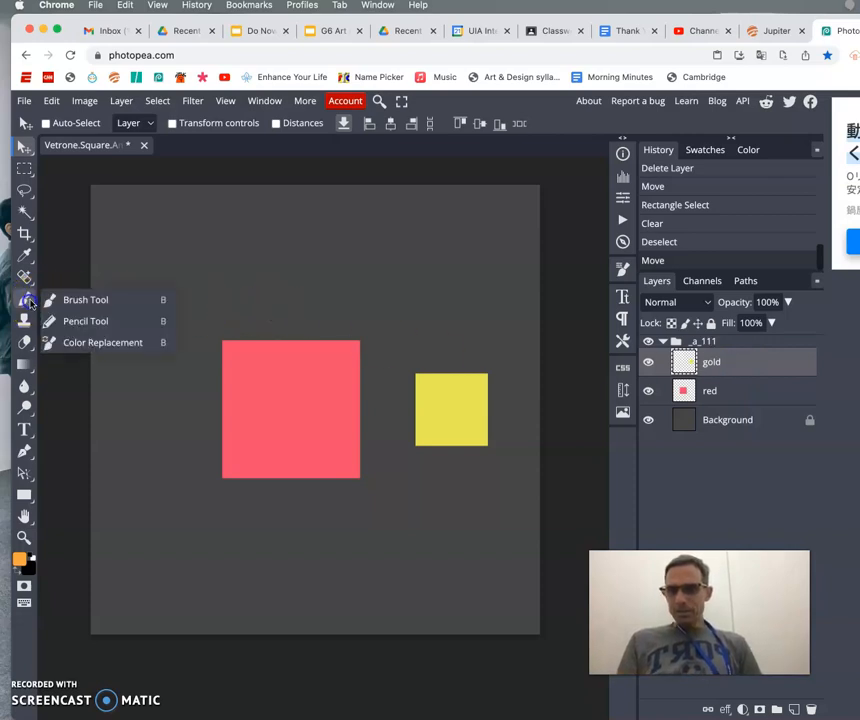
pyautogui.click(28, 303)
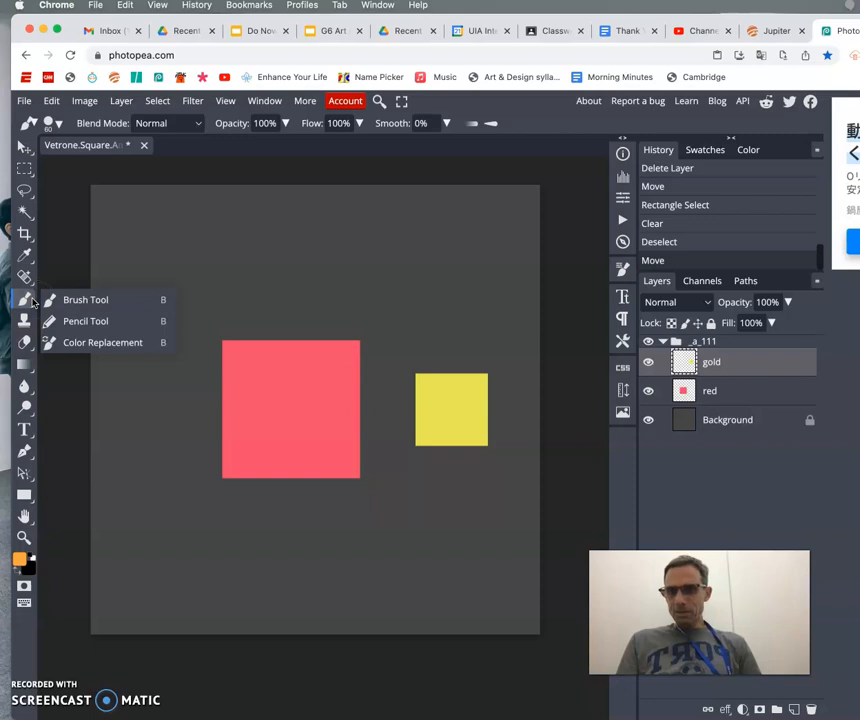
pyautogui.rightClick(24, 212)
pyautogui.click(24, 212)
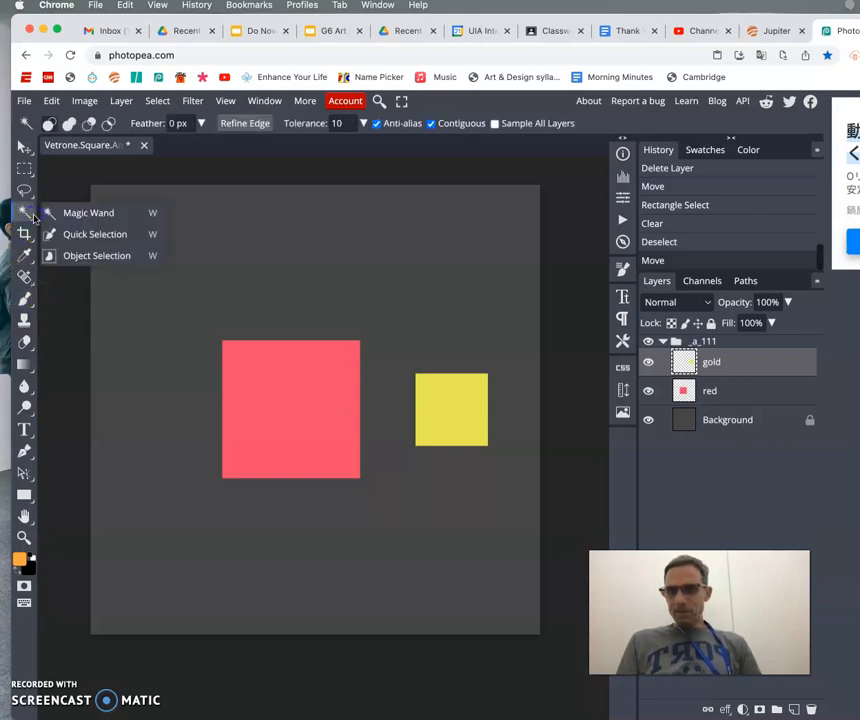
pyautogui.click(24, 328)
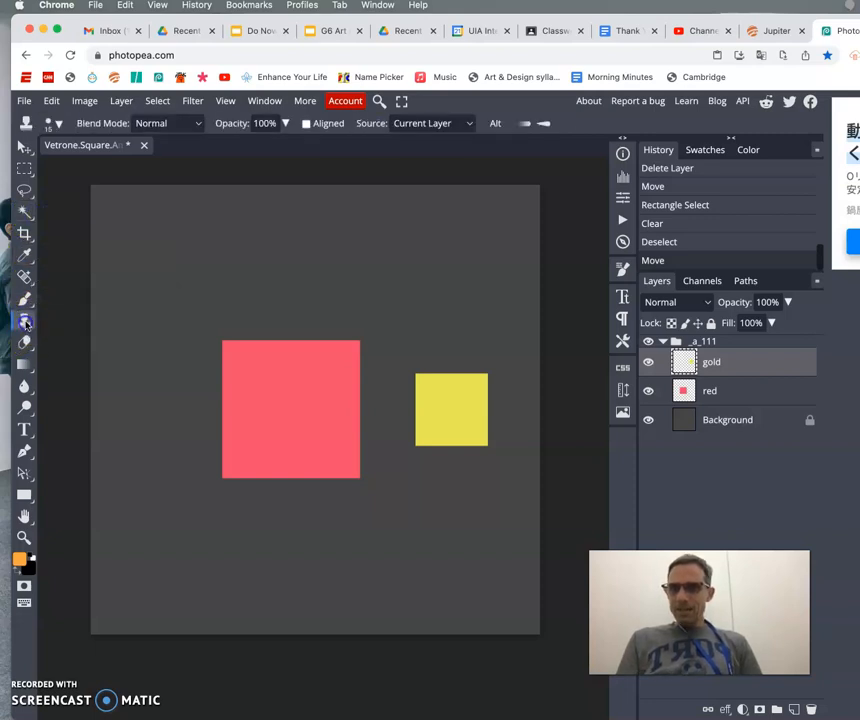
pyautogui.click(27, 283)
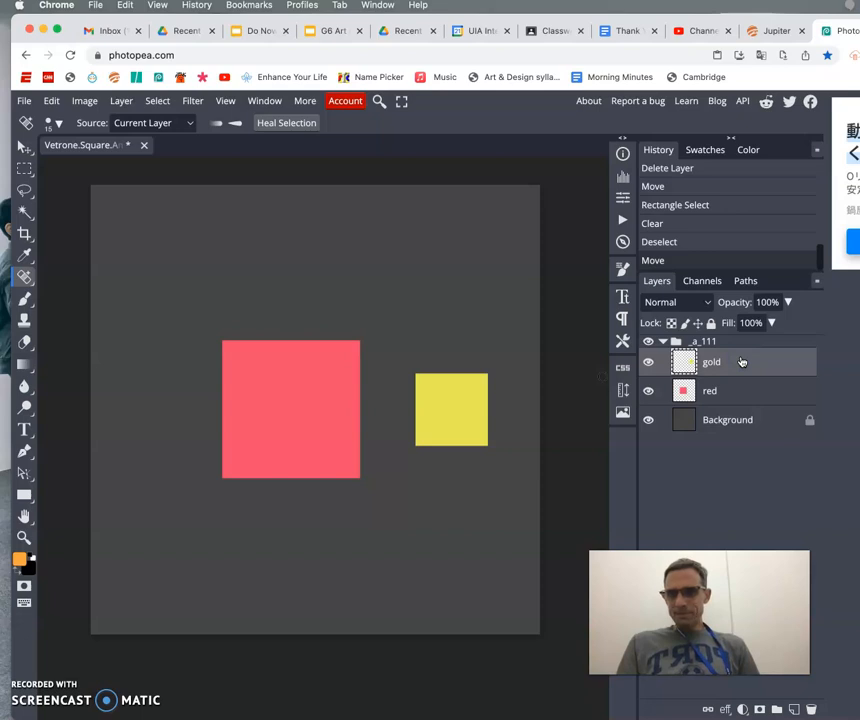
# - Activate the Move tool on the red layer and turn on its transform controls
pyautogui.click(700, 391)
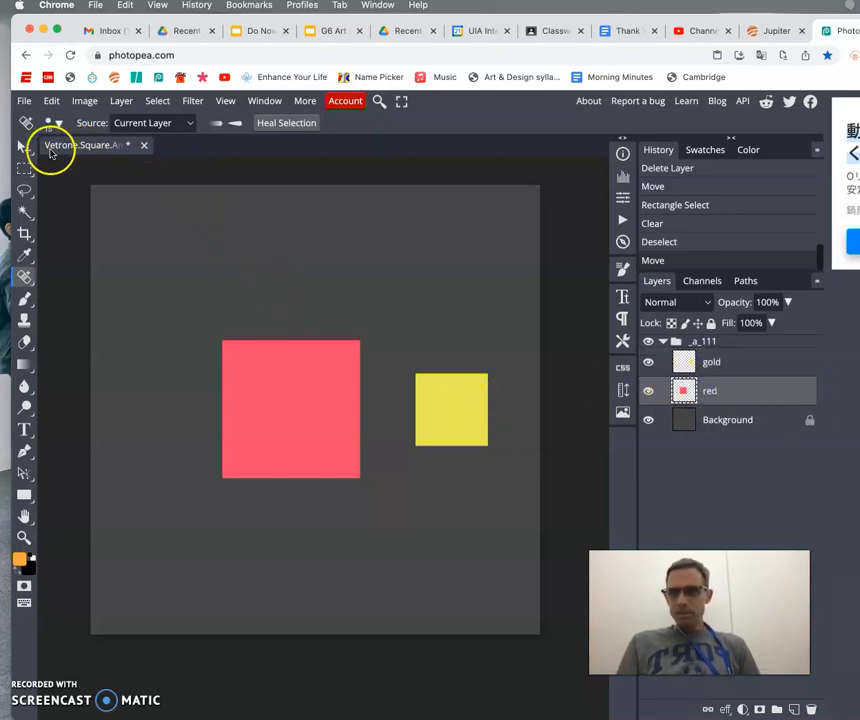
pyautogui.click(22, 147)
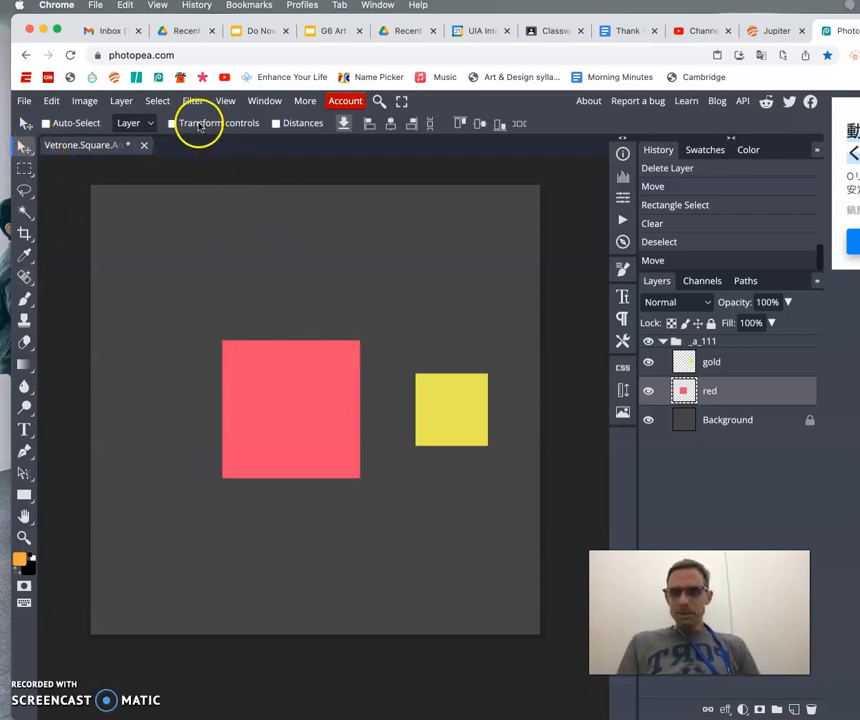
pyautogui.click(173, 124)
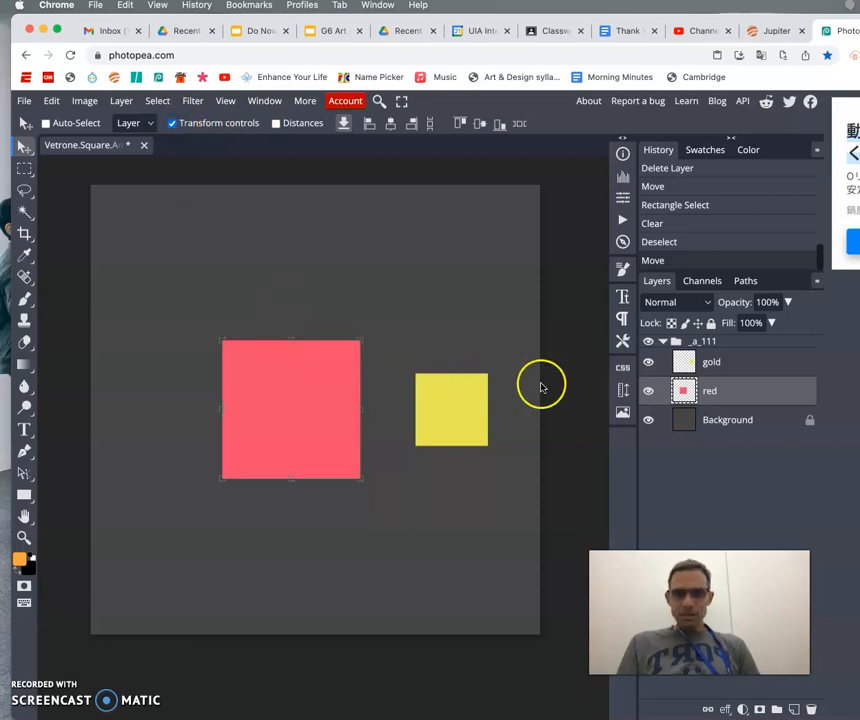
# - Enlarge the gold square on the gold layer with Free Transform into an upright rectangle, reaching close to the red square
pyautogui.click(706, 363)
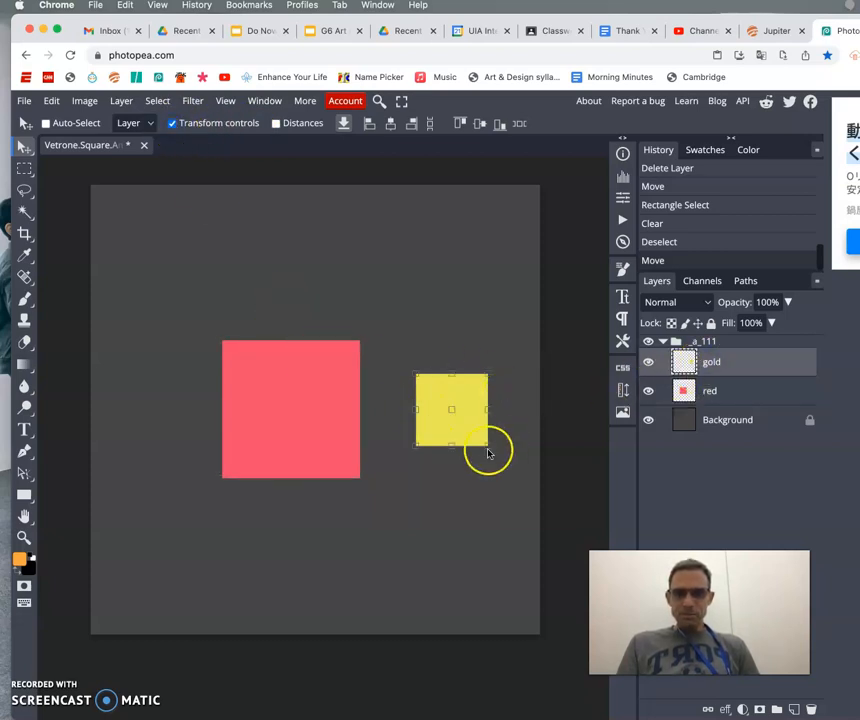
pyautogui.moveTo(417, 410); pyautogui.dragTo(384, 410)
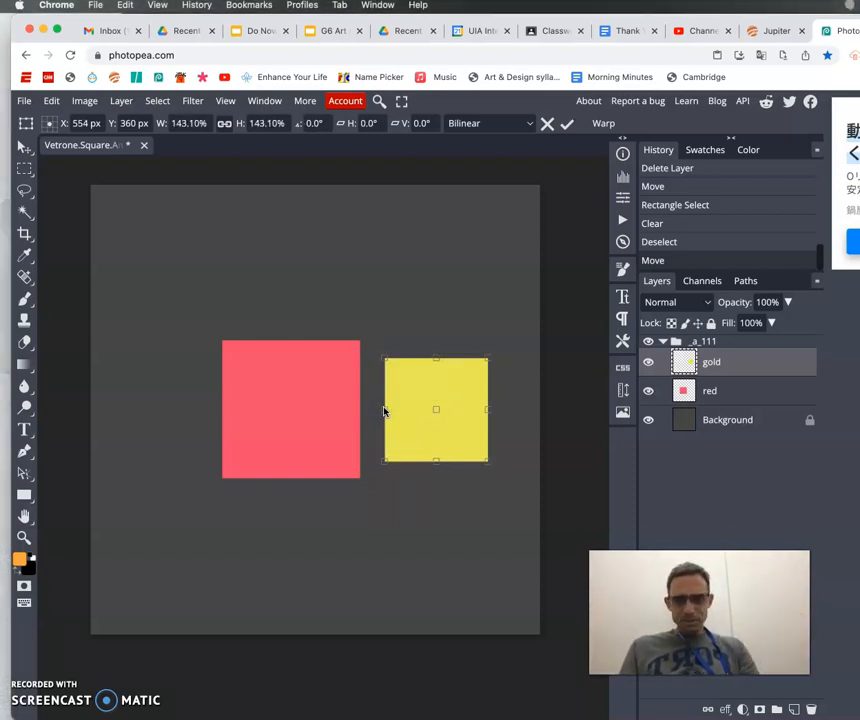
pyautogui.moveTo(485, 459)
pyautogui.mouseDown()
pyautogui.moveTo(462, 426)
pyautogui.moveTo(409, 518)
pyautogui.moveTo(543, 413)
pyautogui.moveTo(457, 470)
pyautogui.moveTo(466, 476)
pyautogui.moveTo(476, 465)
pyautogui.mouseUp()
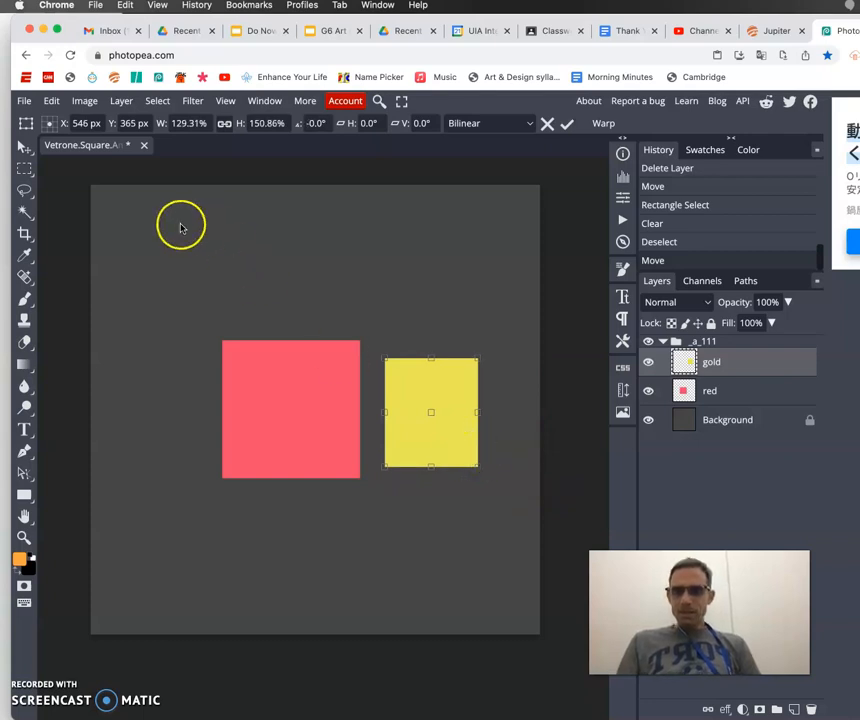
pyautogui.click(22, 149)
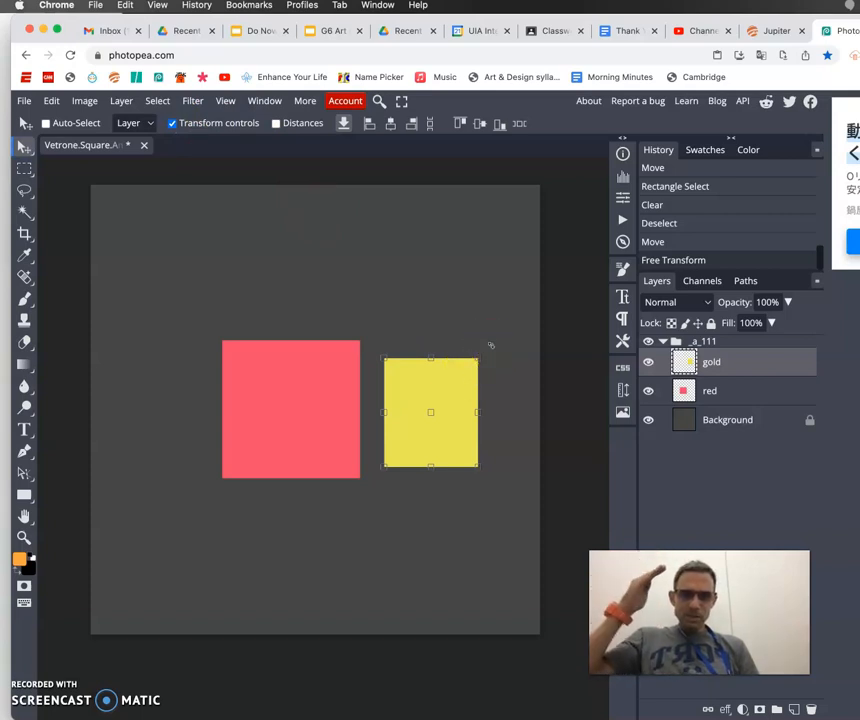
# - Rotate the gold rectangle 90° so it lies horizontally, and move it above the red square
pyautogui.moveTo(487, 345); pyautogui.dragTo(369, 397)
pyautogui.moveTo(471, 415); pyautogui.dragTo(463, 446)
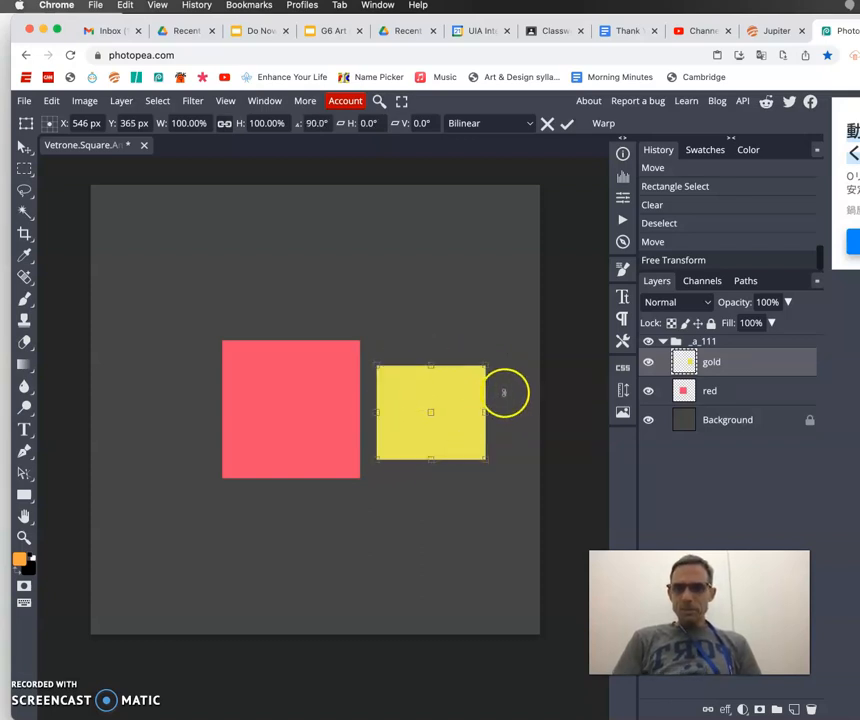
pyautogui.click(22, 146)
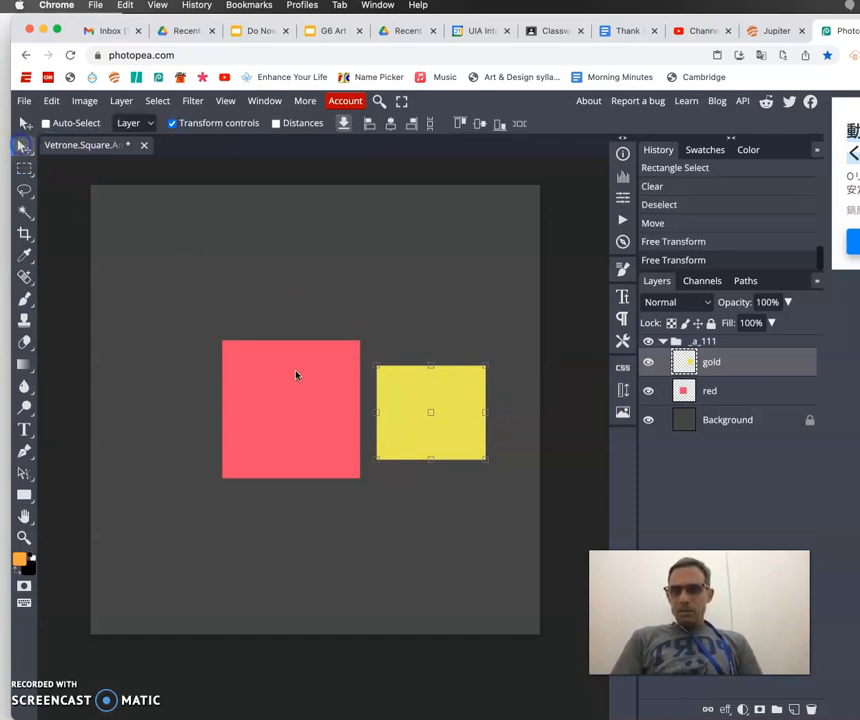
pyautogui.moveTo(419, 401); pyautogui.dragTo(313, 268)
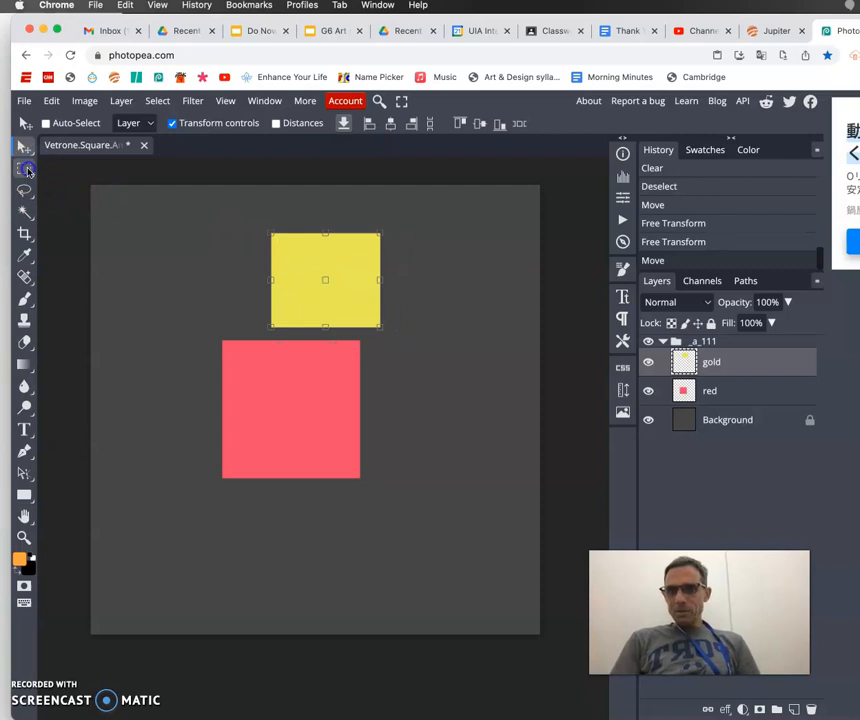
# - Select a rectangular area inside the gold rectangle and move that piece out to its right, leaving a gold frame
pyautogui.click(24, 168)
pyautogui.moveTo(295, 251); pyautogui.dragTo(362, 313)
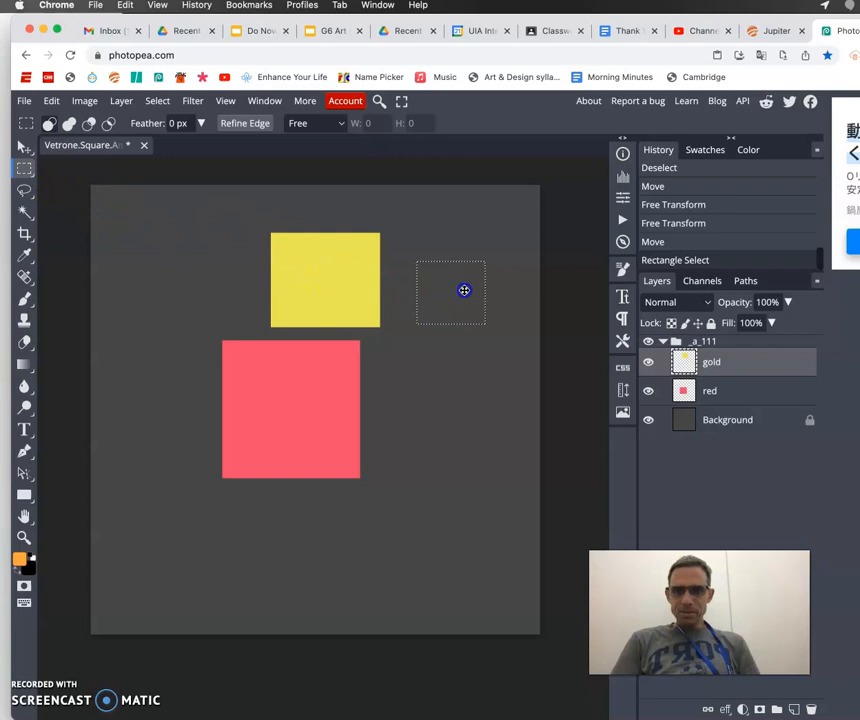
pyautogui.moveTo(338, 272)
pyautogui.mouseDown()
pyautogui.moveTo(330, 269)
pyautogui.moveTo(335, 275)
pyautogui.mouseUp()
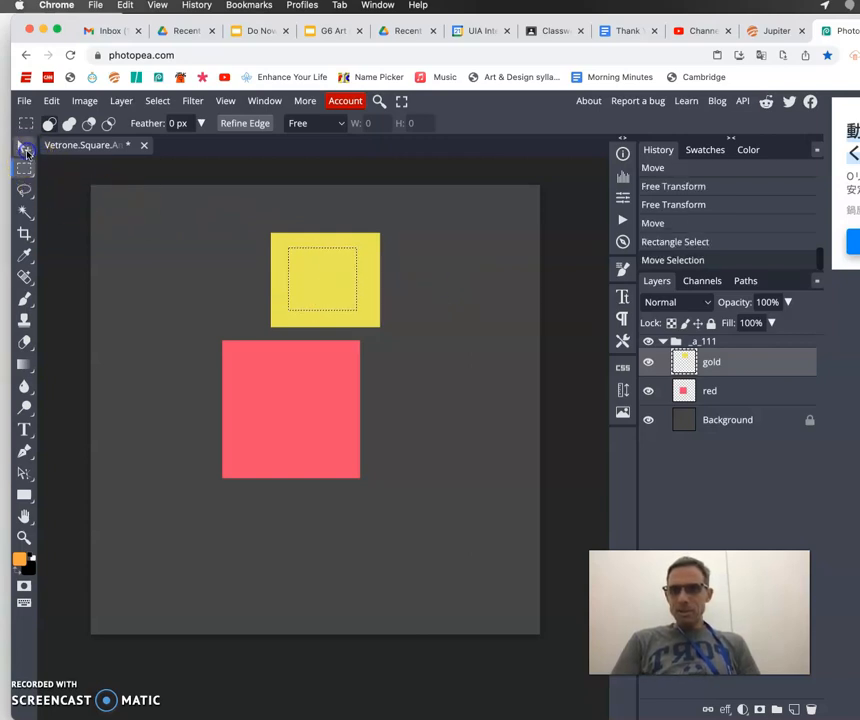
pyautogui.click(26, 150)
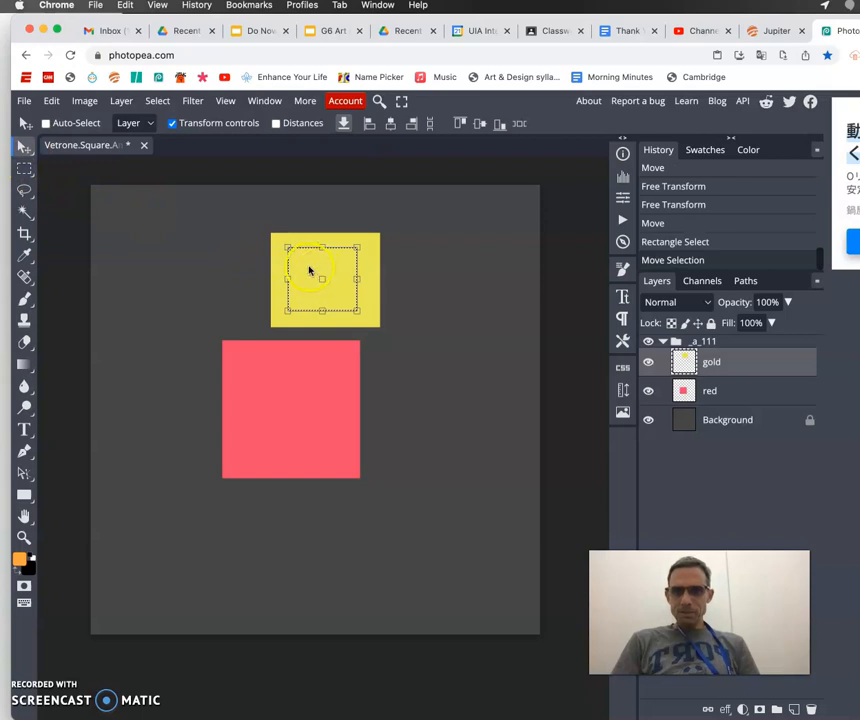
pyautogui.moveTo(318, 272); pyautogui.dragTo(433, 271)
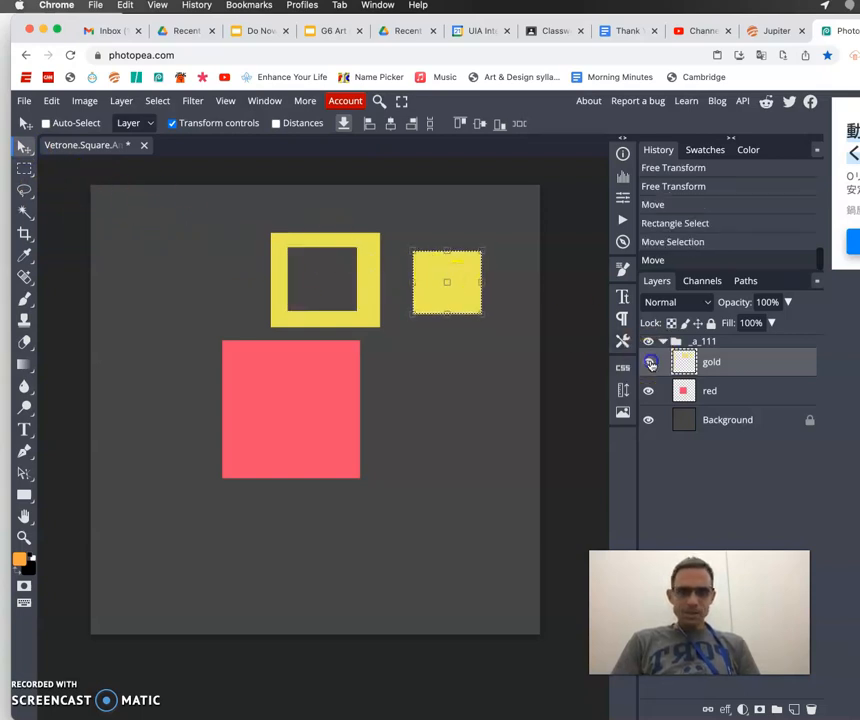
# - Toggle the visibility of the gold and red layers to check which shapes each one contains
pyautogui.click(649, 362)
pyautogui.click(649, 362)
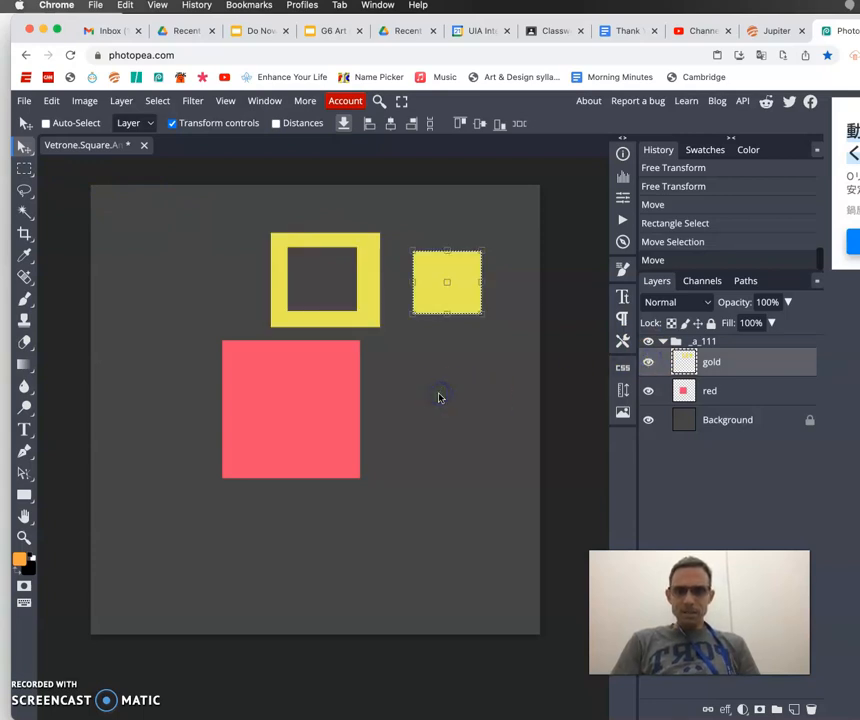
pyautogui.click(649, 391)
pyautogui.click(649, 368)
pyautogui.click(649, 391)
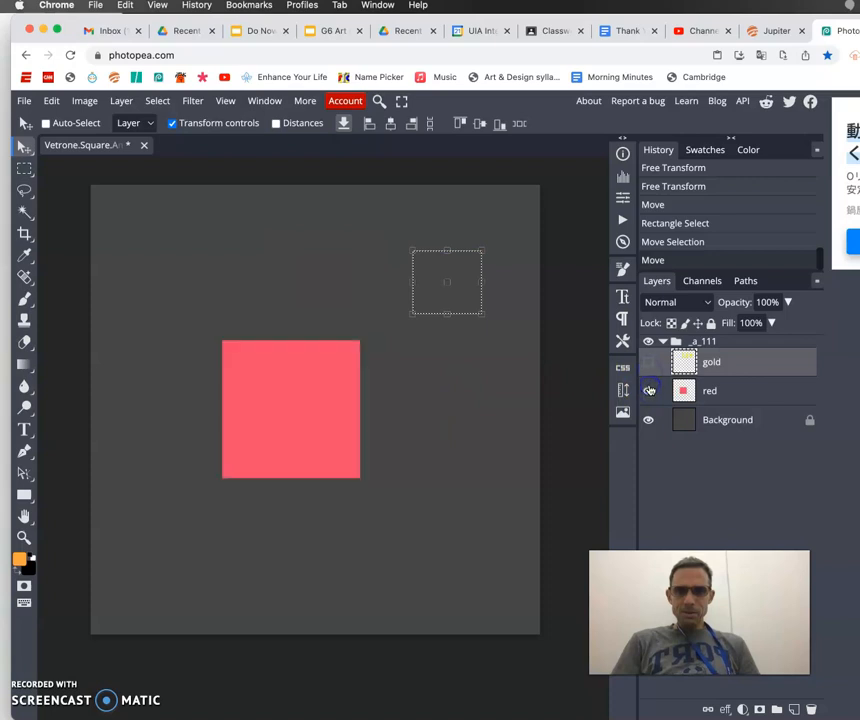
pyautogui.click(649, 362)
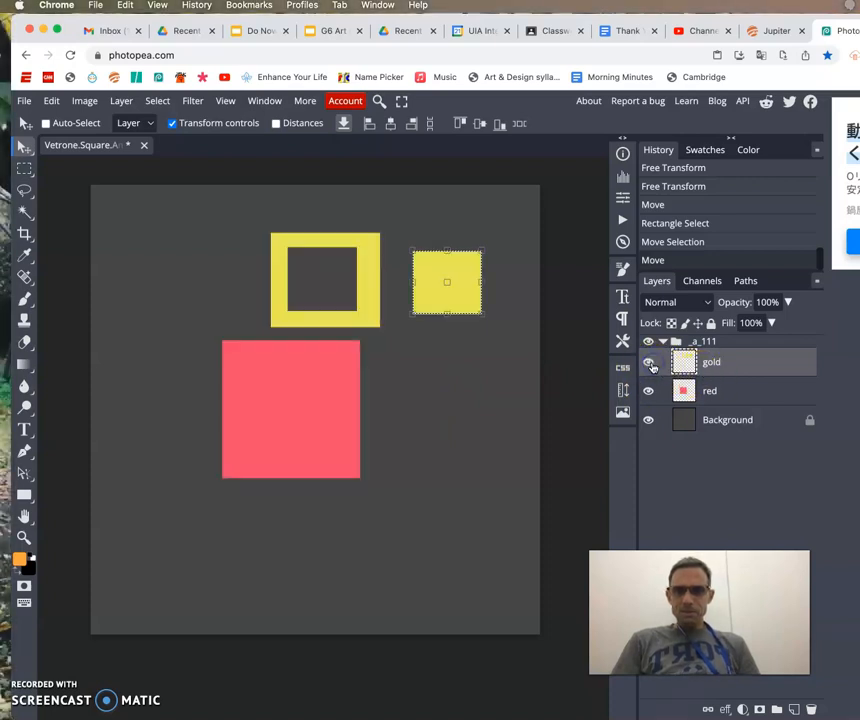
# - Move the red square on the red layer up behind the gold frame
pyautogui.click(740, 390)
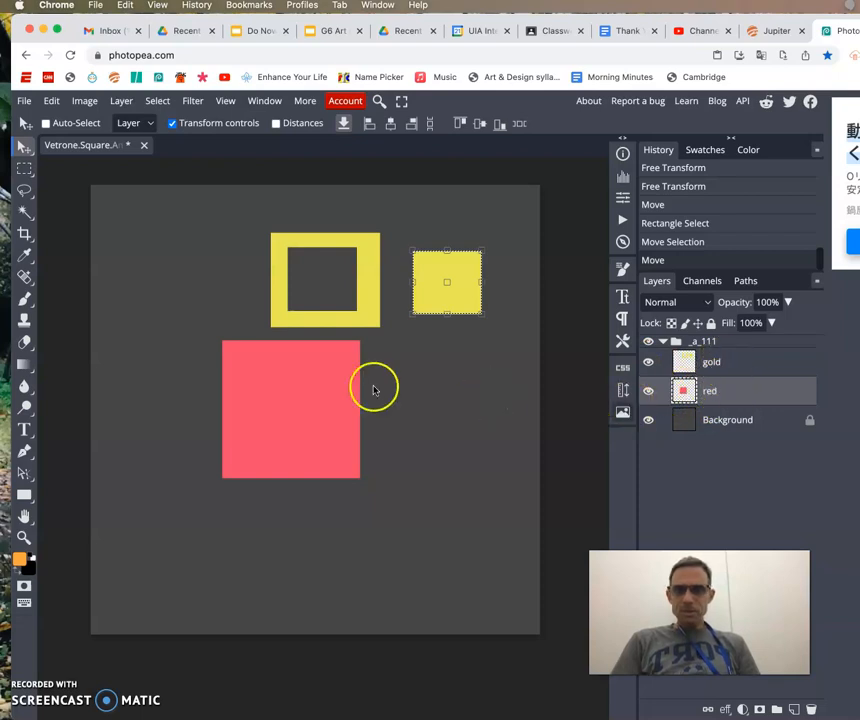
pyautogui.click(294, 392)
pyautogui.moveTo(286, 286); pyautogui.dragTo(330, 268)
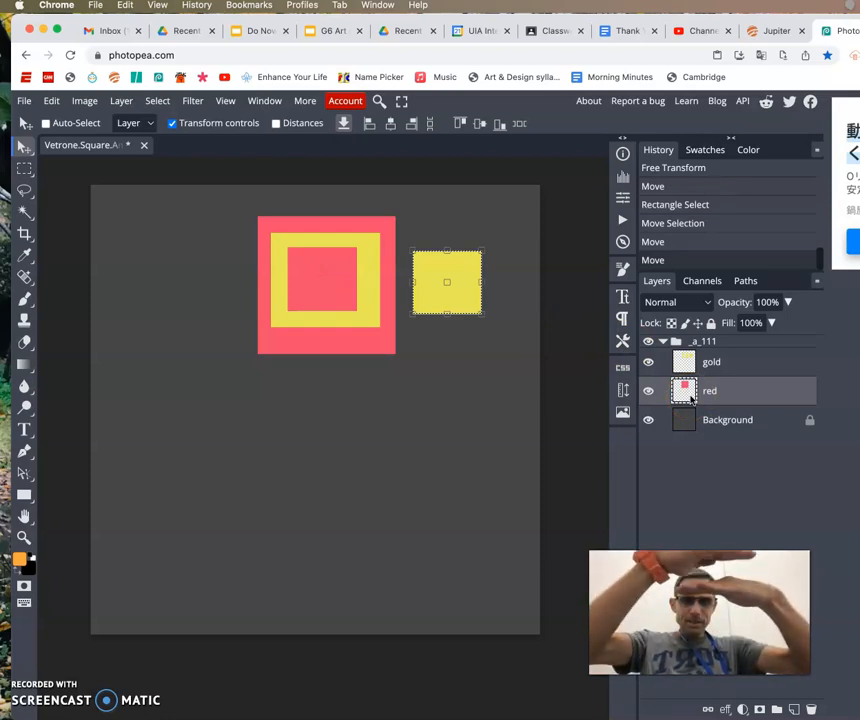
# - Reorder the red layer above the gold layer and move the red square back down below the gold frame
pyautogui.click(749, 389)
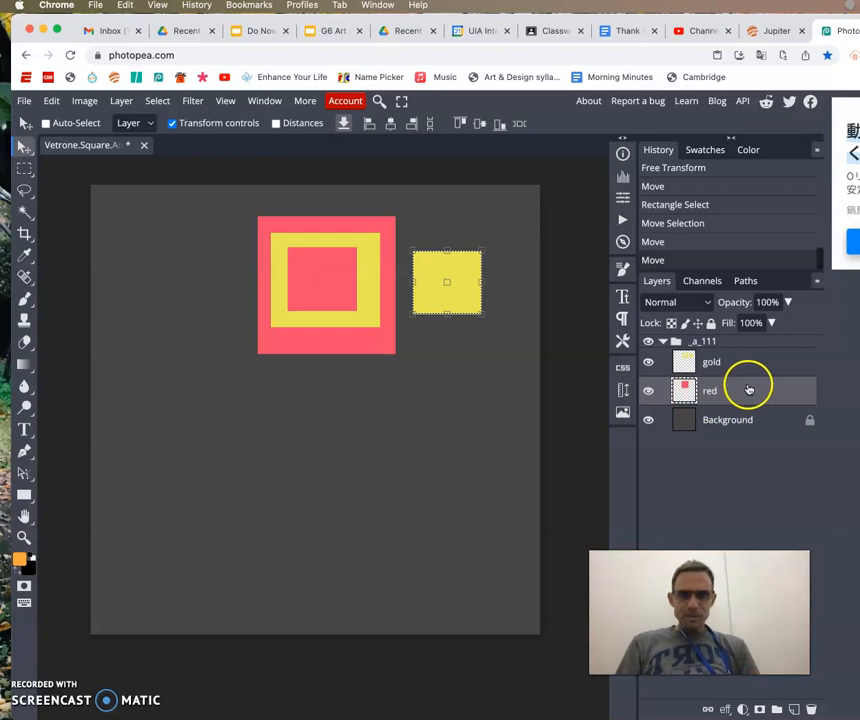
pyautogui.moveTo(749, 389); pyautogui.dragTo(764, 359)
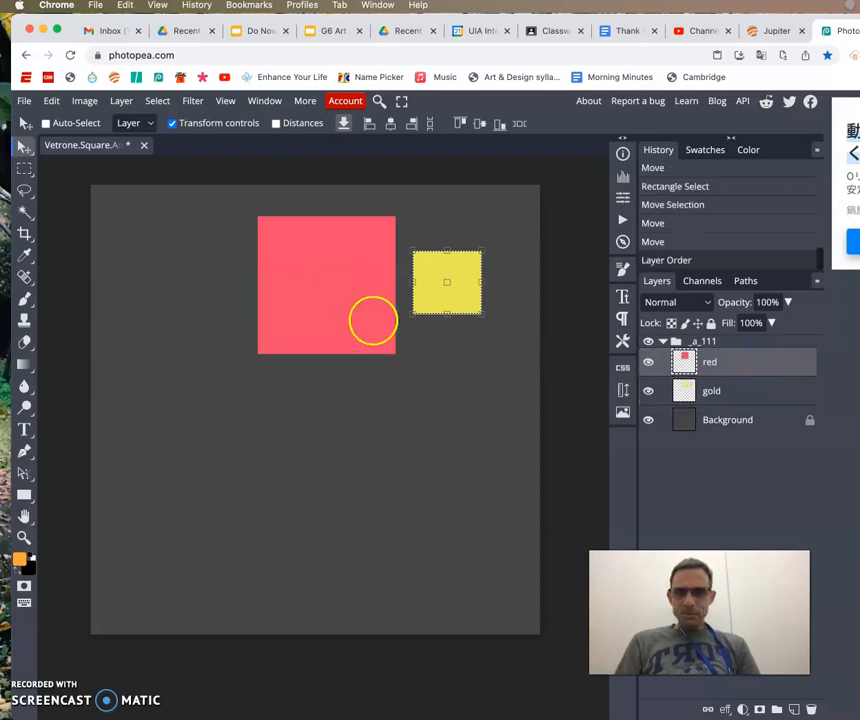
pyautogui.moveTo(318, 343); pyautogui.dragTo(322, 426)
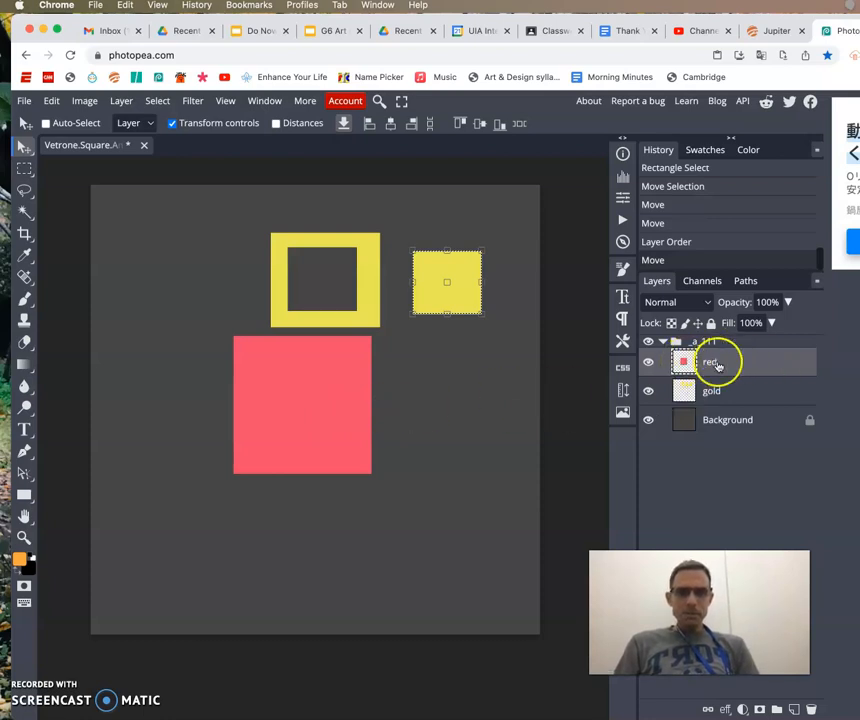
# - Add a Color Overlay layer style to the red layer and set the overlay color to bright green
pyautogui.click(758, 368)
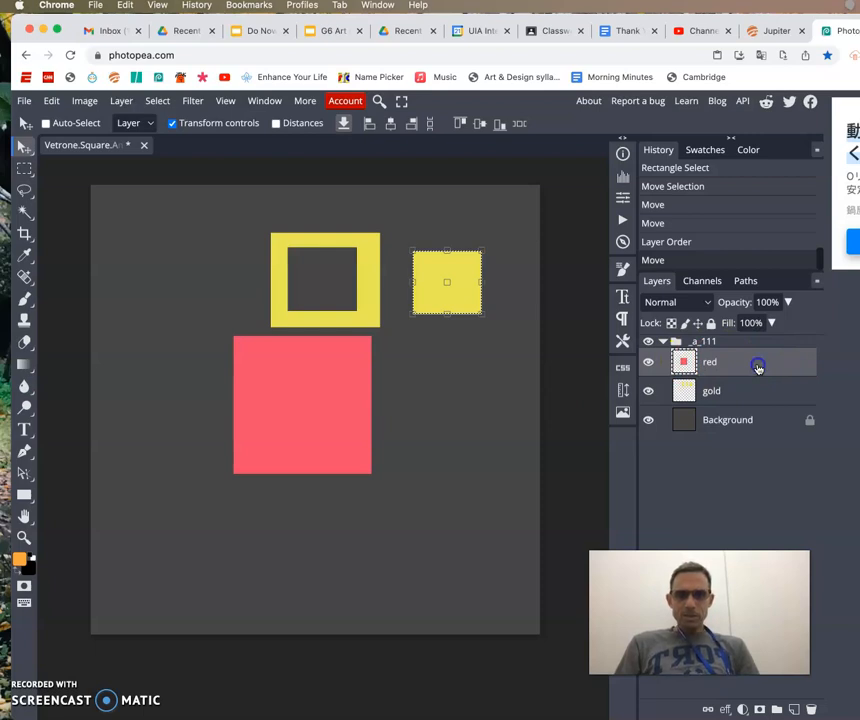
pyautogui.doubleClick(758, 368)
pyautogui.moveTo(580, 307); pyautogui.dragTo(430, 240)
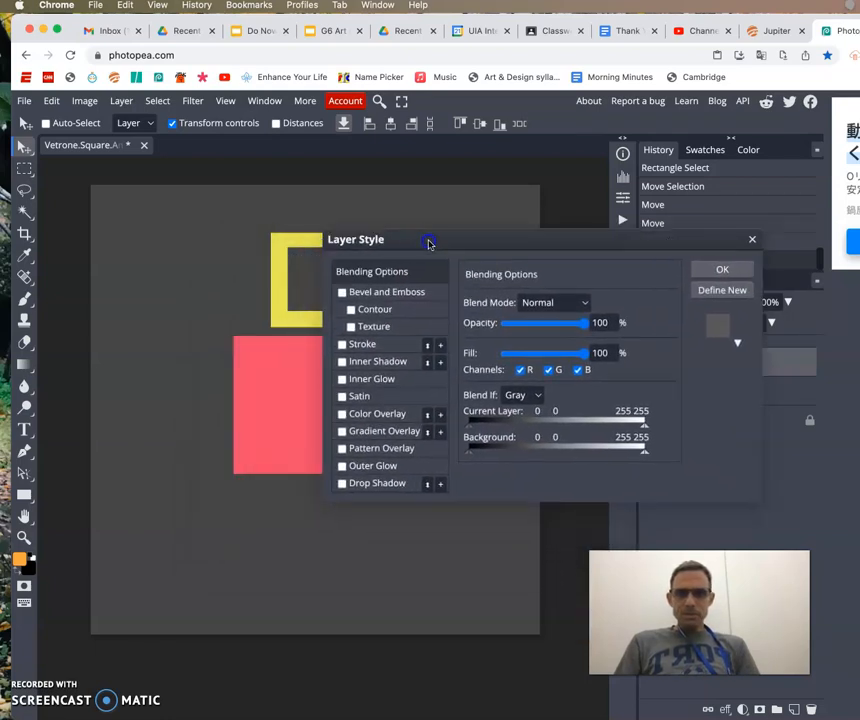
pyautogui.click(344, 415)
pyautogui.click(364, 418)
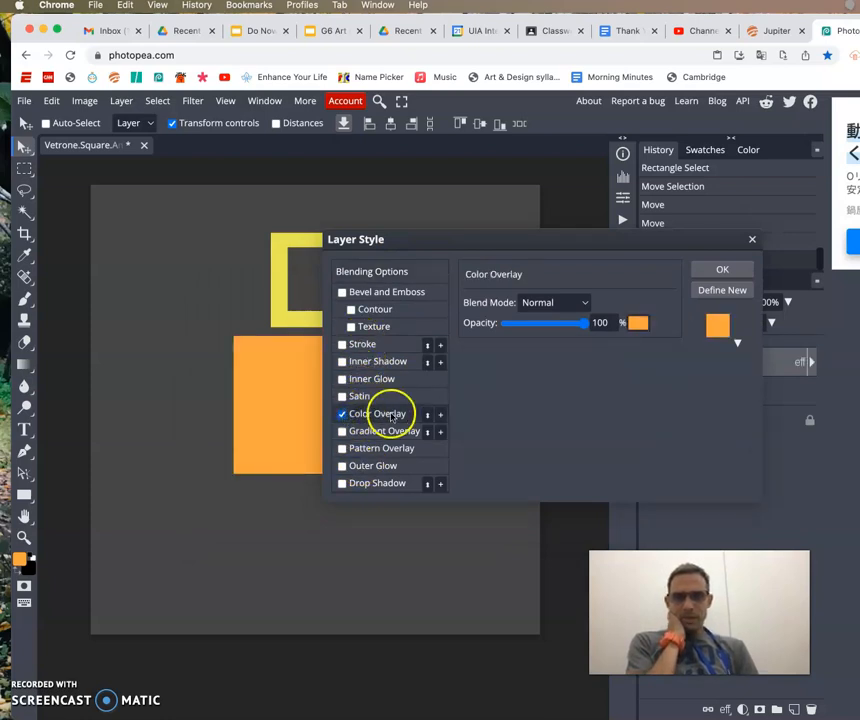
pyautogui.click(638, 324)
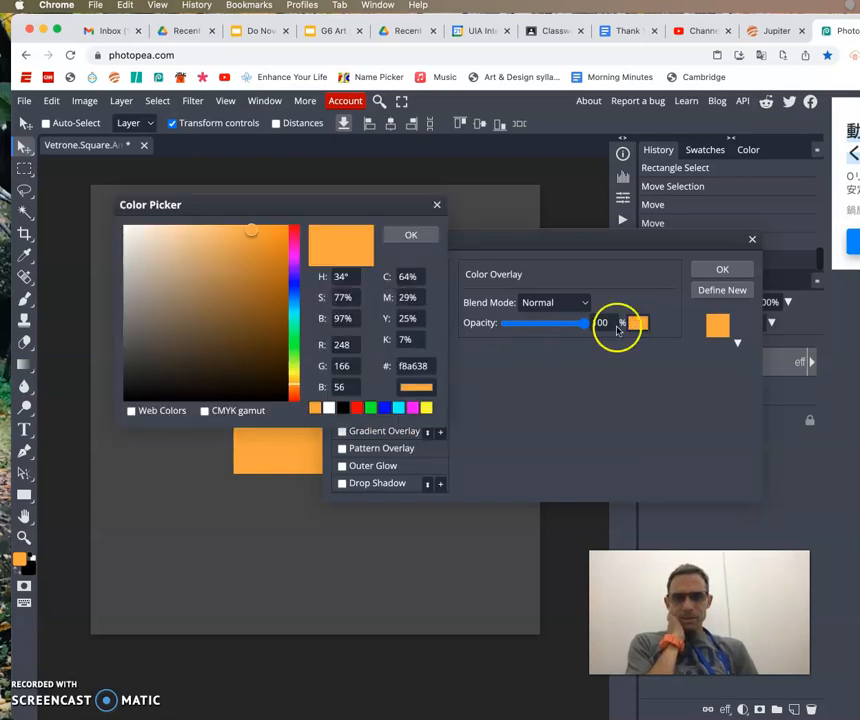
pyautogui.click(297, 342)
pyautogui.click(405, 236)
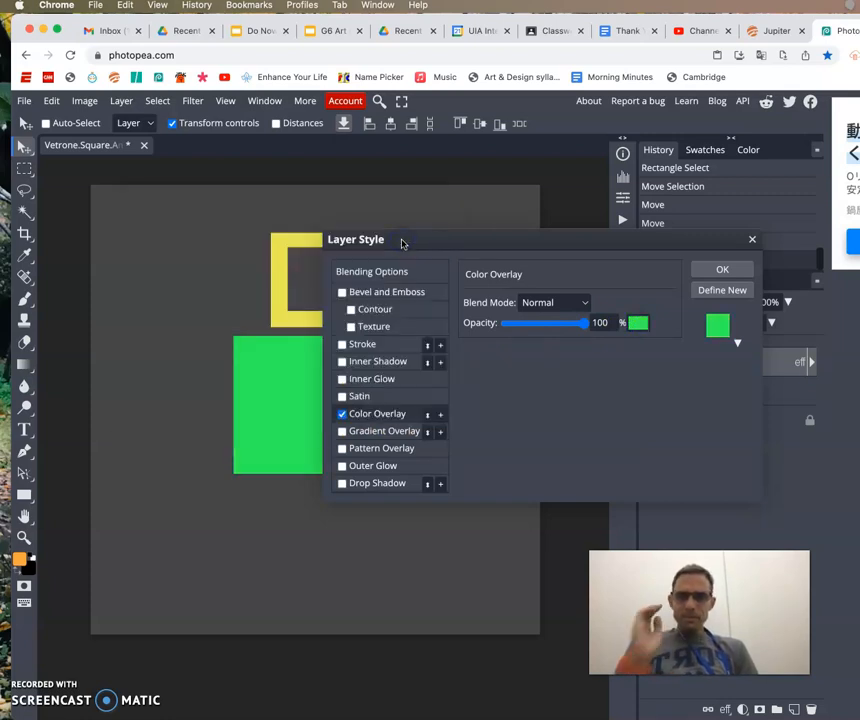
pyautogui.click(342, 413)
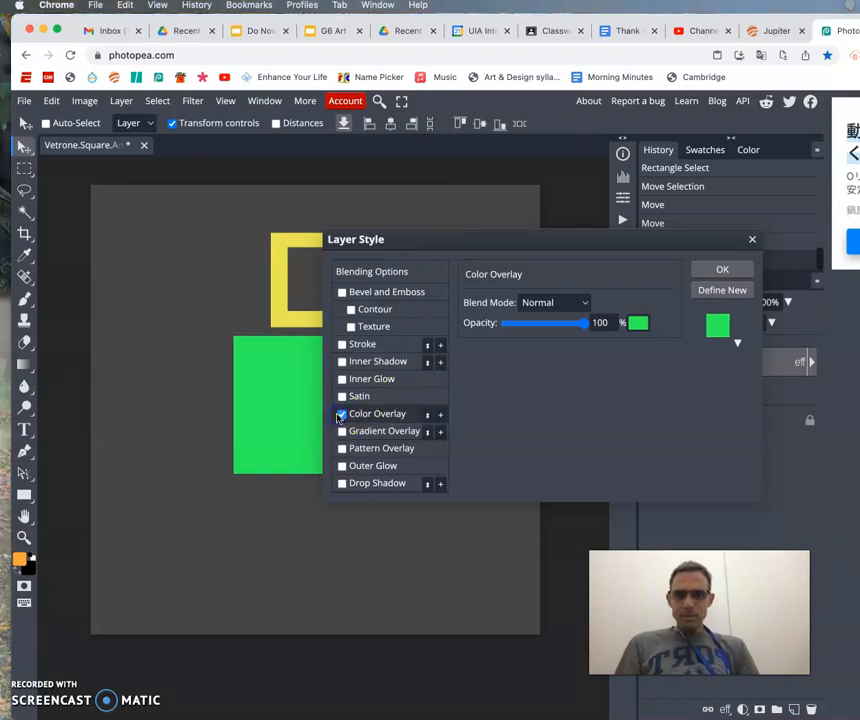
pyautogui.click(342, 413)
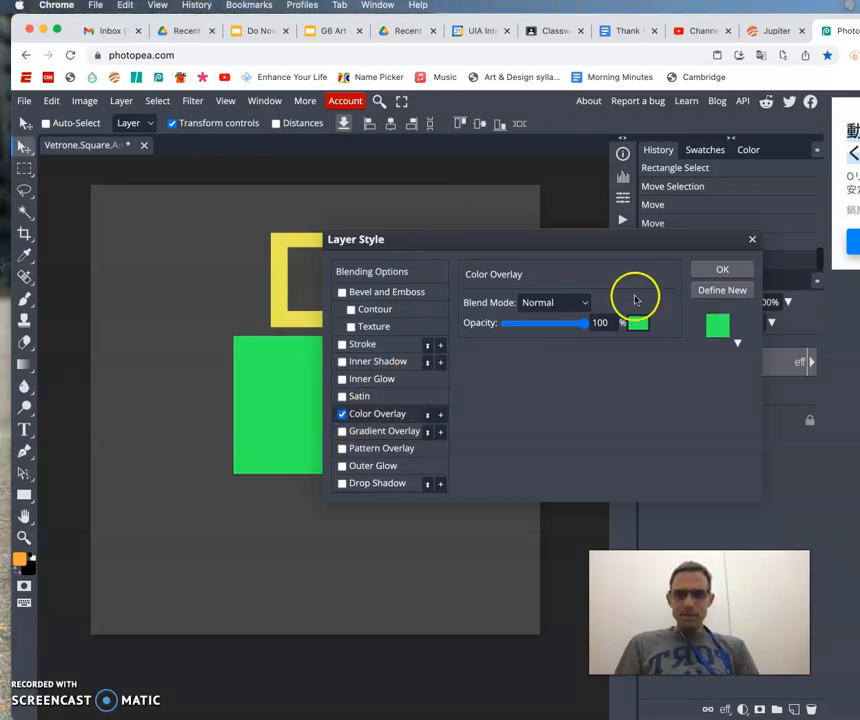
pyautogui.click(742, 270)
# - Toggle the red layer's Color Overlay effect off and back on to compare the square with and without it
pyautogui.click(813, 364)
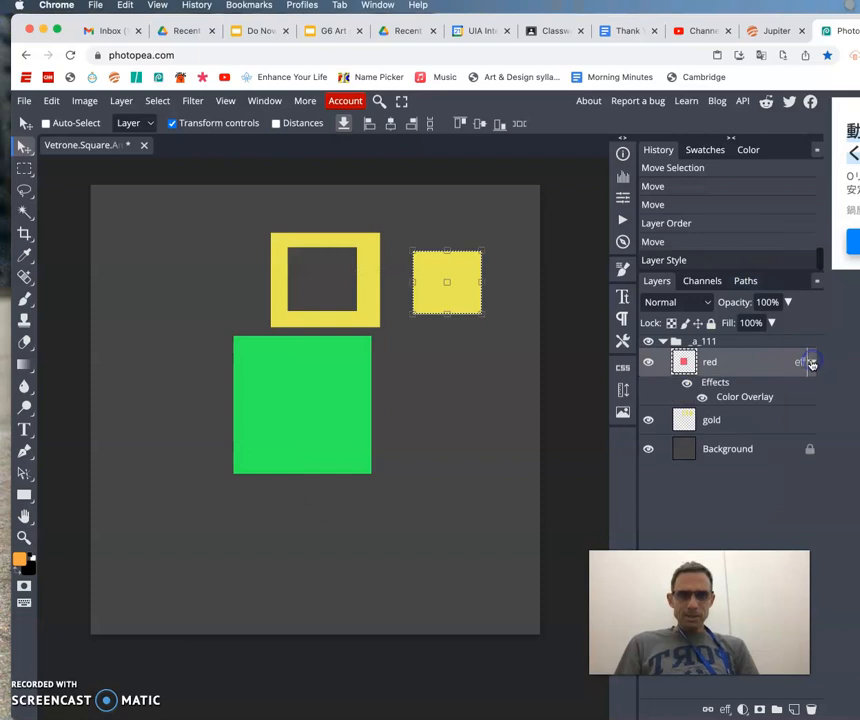
pyautogui.click(702, 398)
pyautogui.click(702, 398)
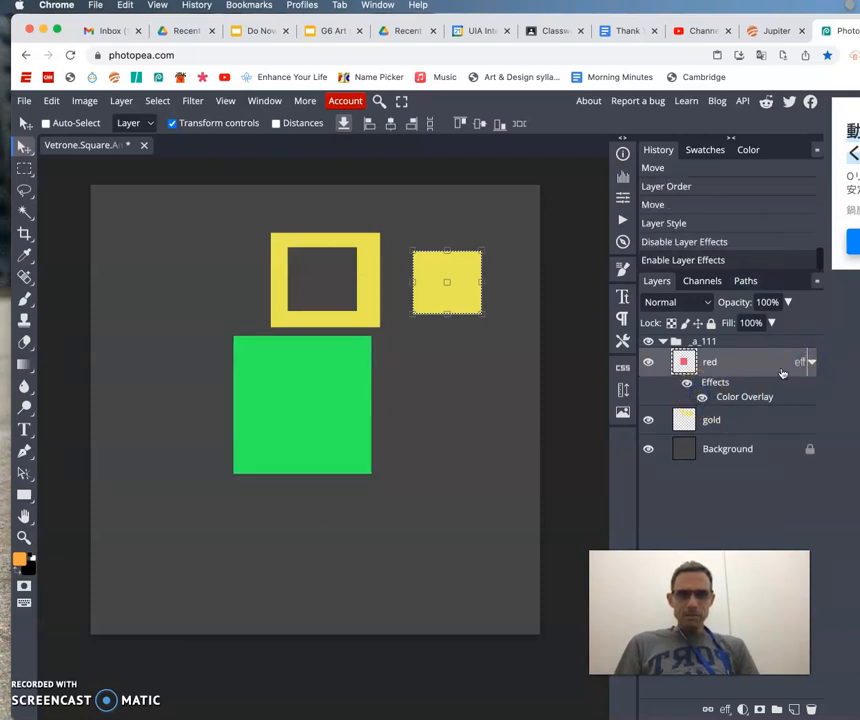
pyautogui.click(812, 364)
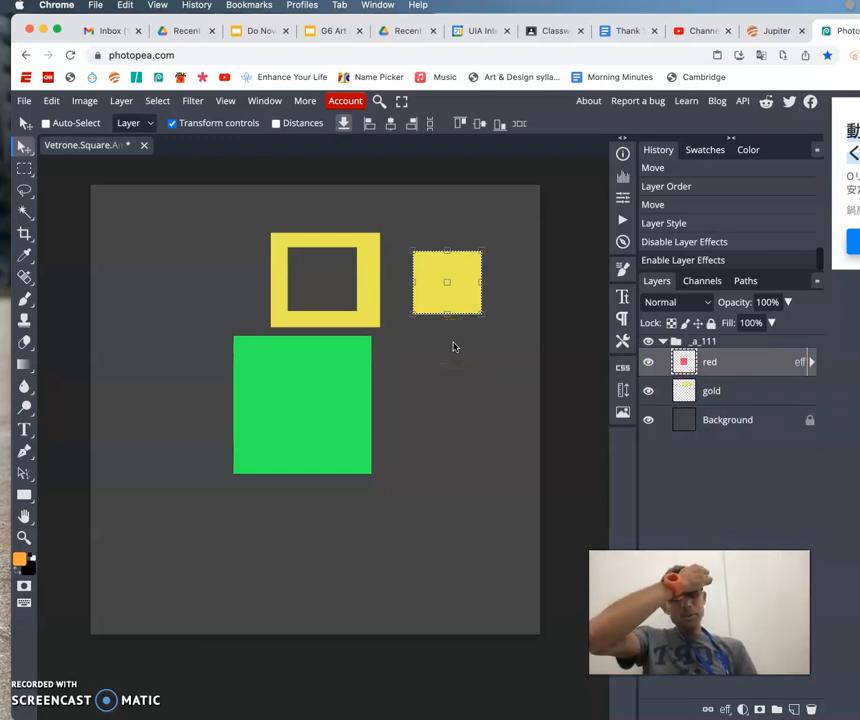
# - Create a new layer above the red layer and name it "blue flowers"
pyautogui.click(794, 710)
pyautogui.click(717, 366)
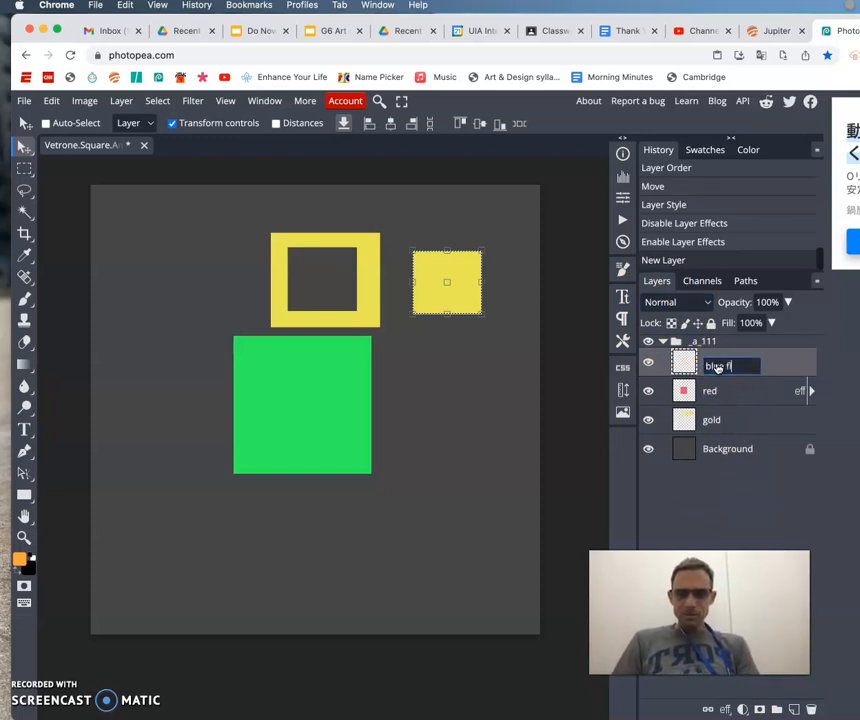
pyautogui.write('blue flowers')
pyautogui.press('Return')
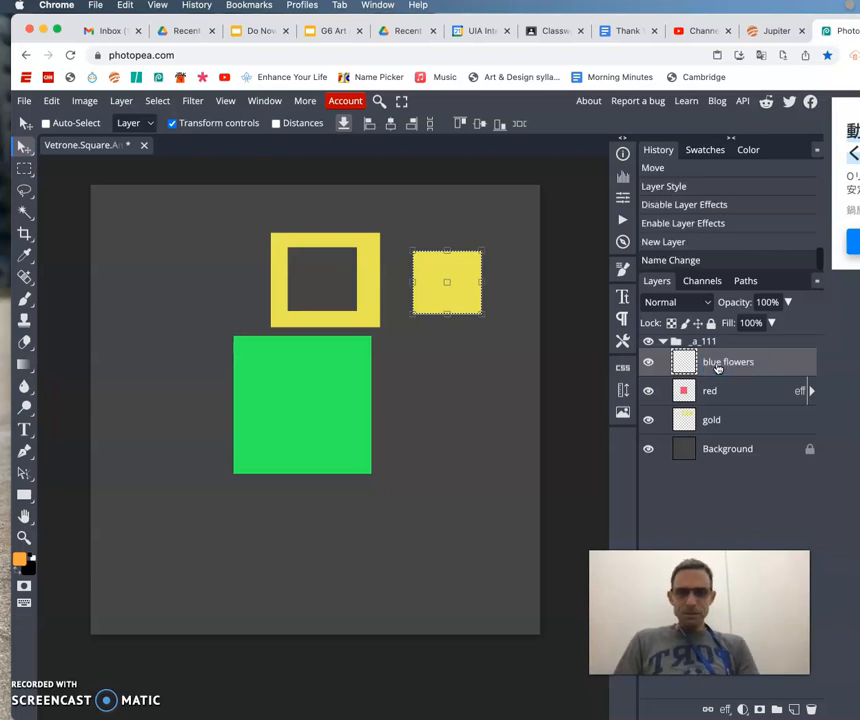
# - Activate the Brush Tool and set the foreground color to medium blue #3d76e4
pyautogui.click(26, 300)
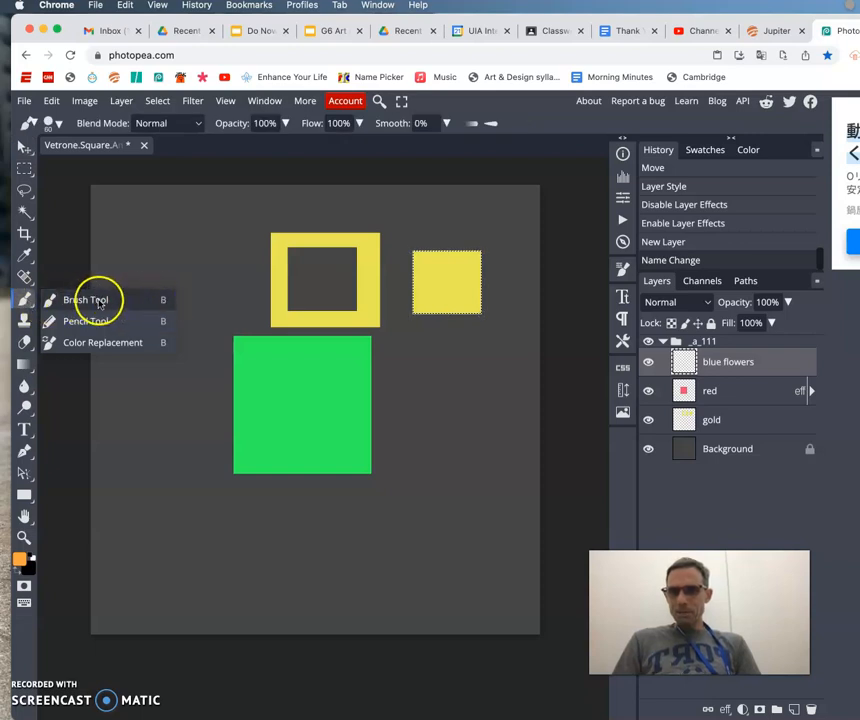
pyautogui.click(74, 301)
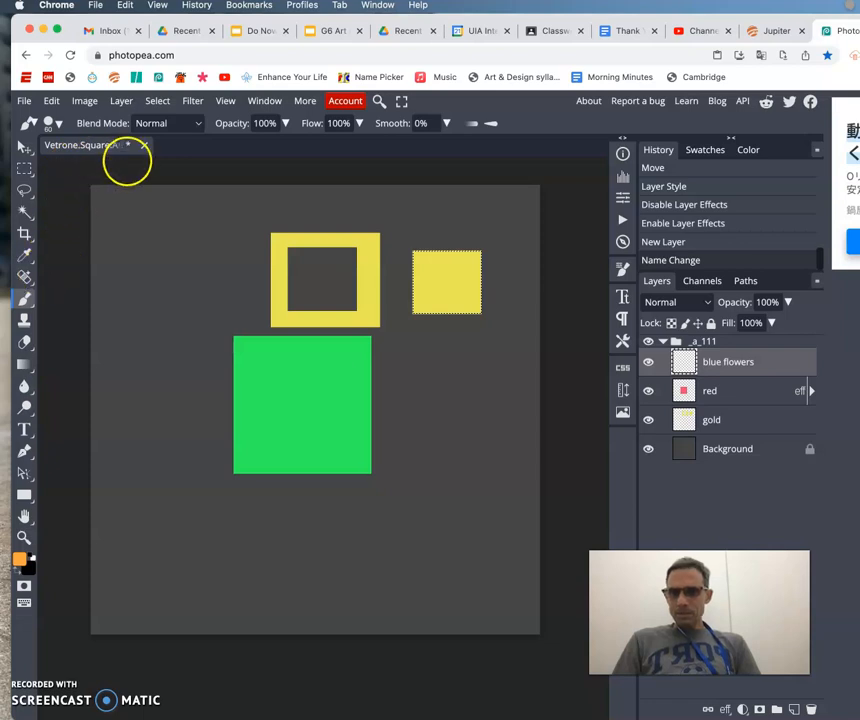
pyautogui.click(20, 560)
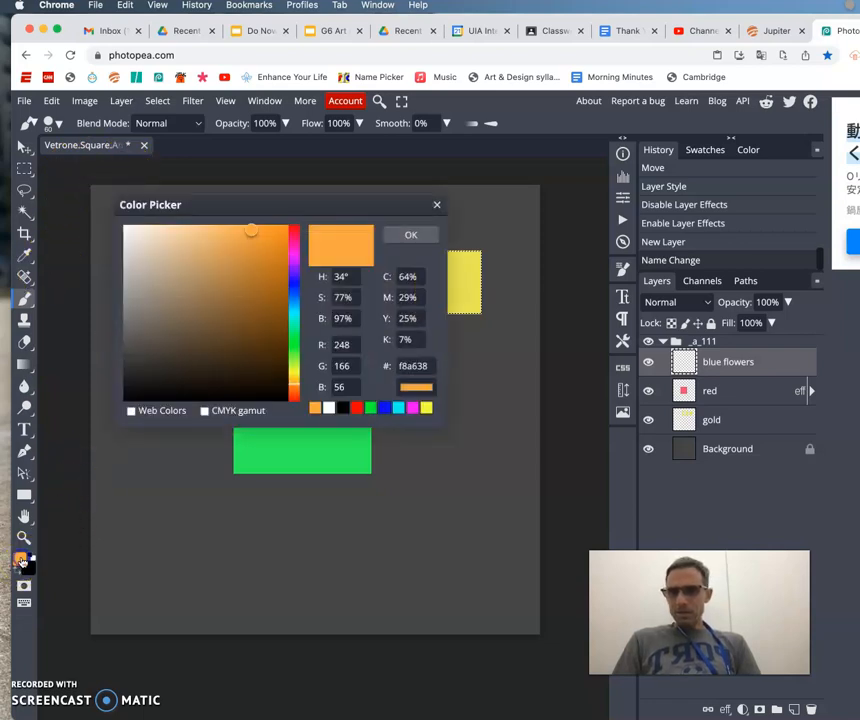
pyautogui.click(276, 280)
pyautogui.click(294, 295)
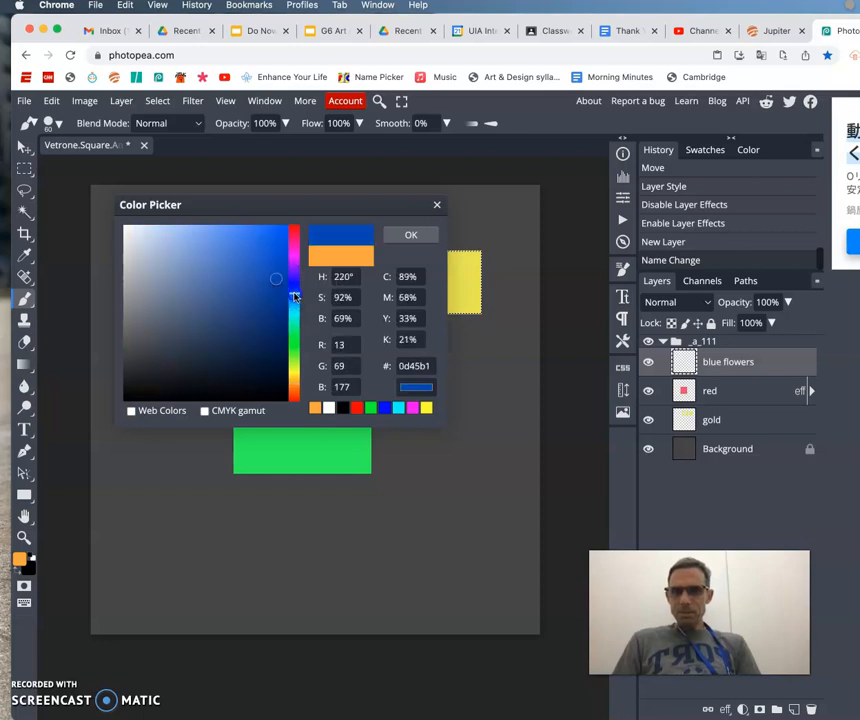
pyautogui.moveTo(228, 272); pyautogui.dragTo(244, 245)
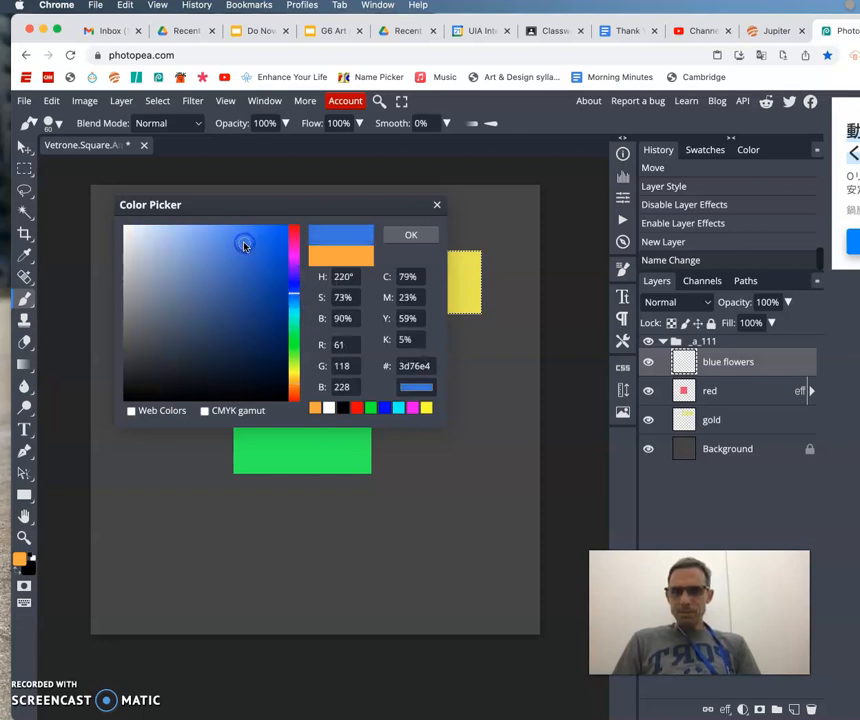
pyautogui.click(408, 236)
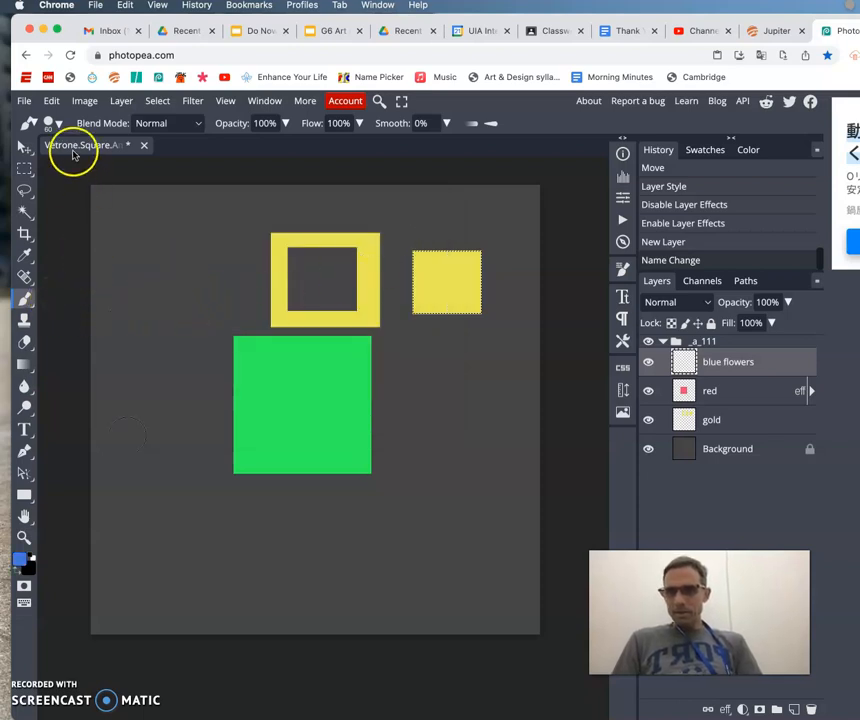
# - Set the brush size to 155 px with 100% hardness
pyautogui.click(58, 124)
pyautogui.click(59, 127)
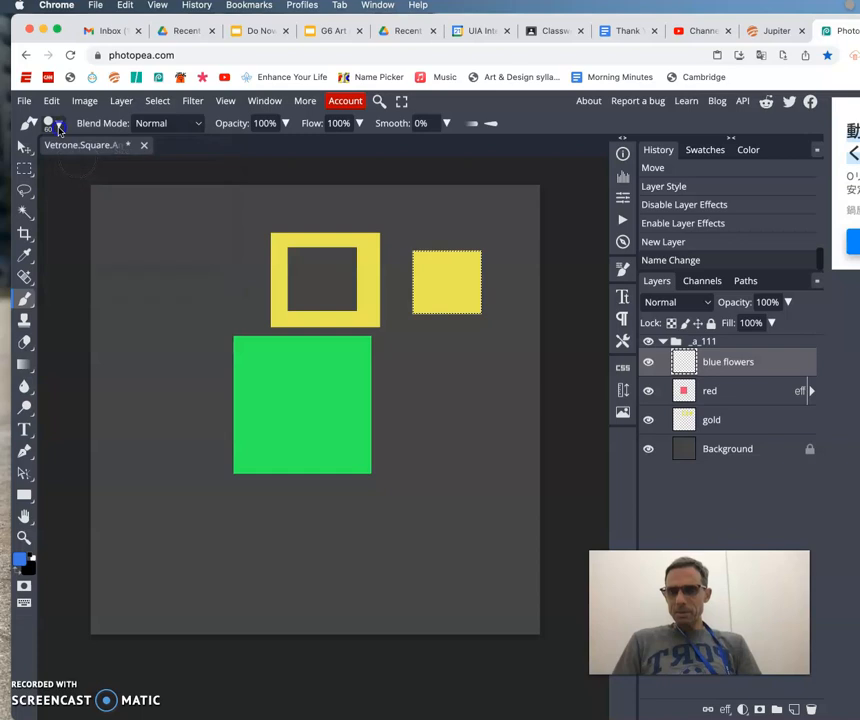
pyautogui.click(59, 128)
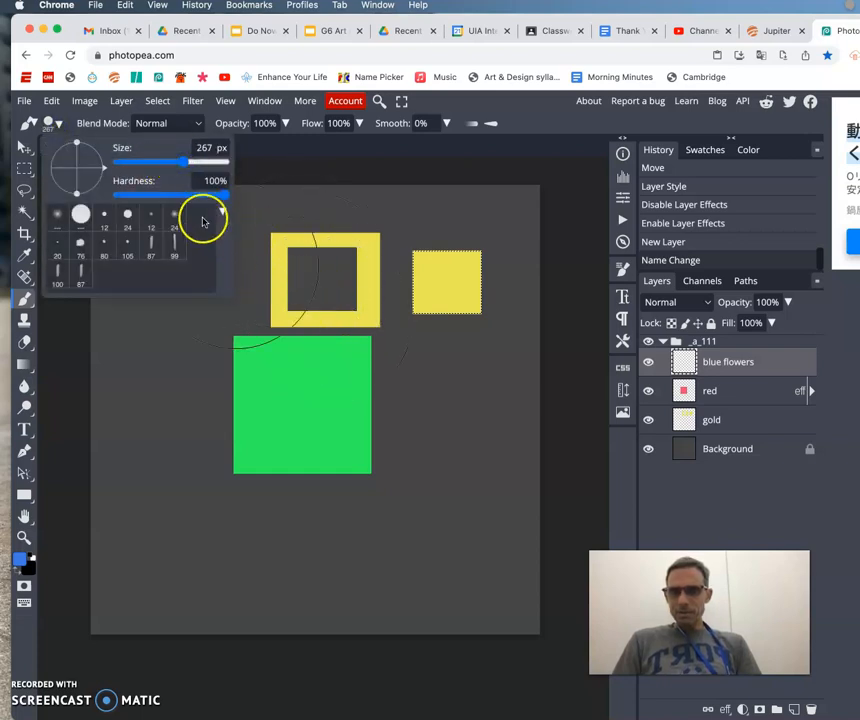
pyautogui.click(143, 163)
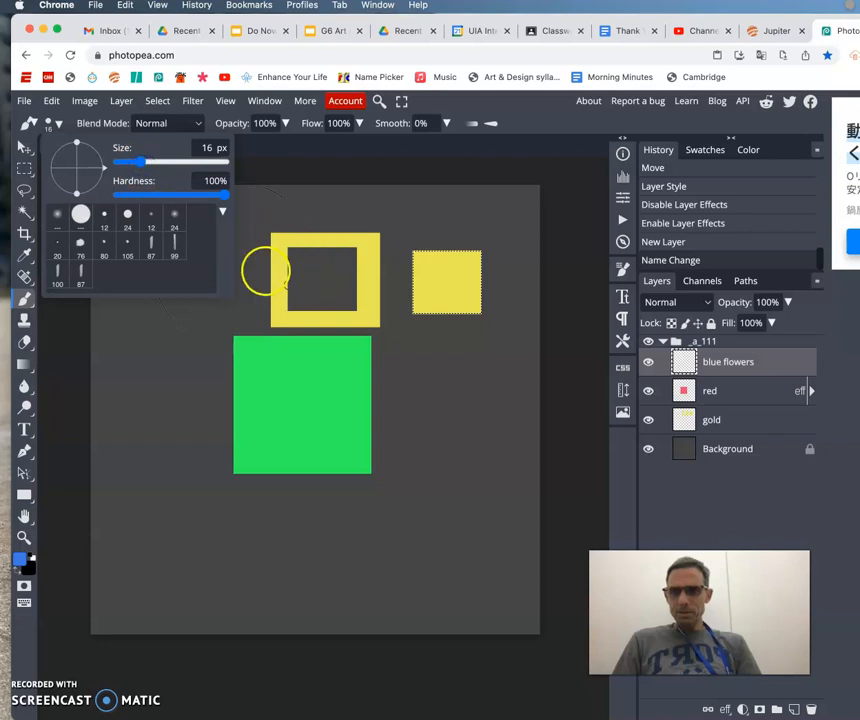
pyautogui.click(171, 195)
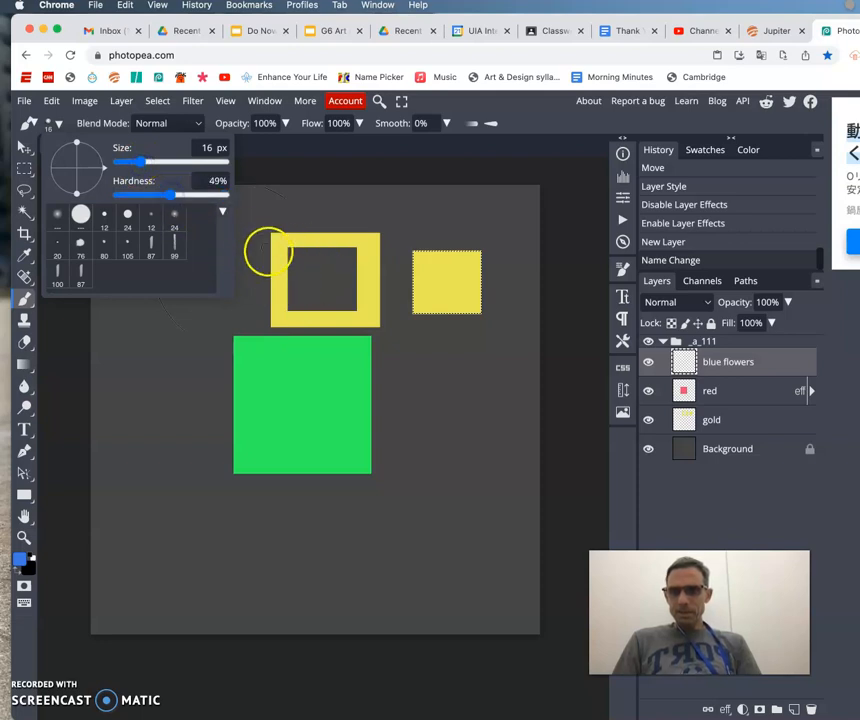
pyautogui.click(227, 196)
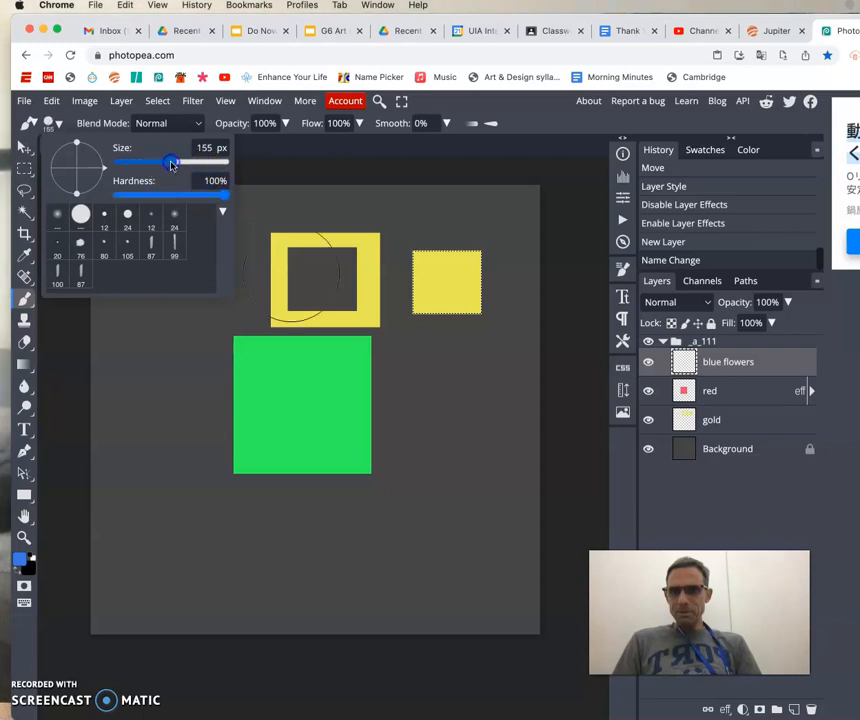
pyautogui.click(399, 384)
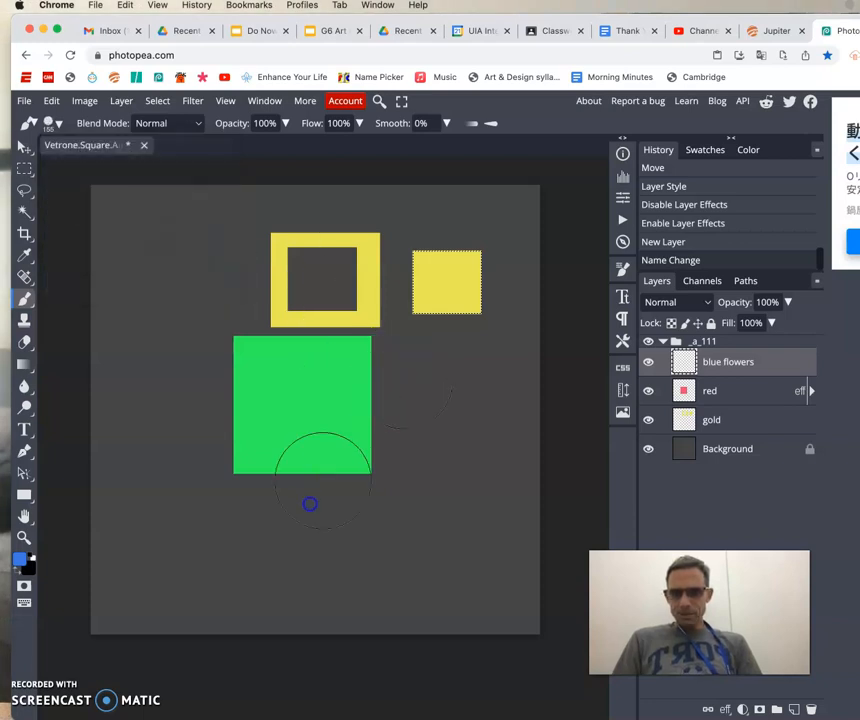
# - Try to paint blue below the green square and over the selected small gold square, and revert both brush strokes
pyautogui.click(310, 504)
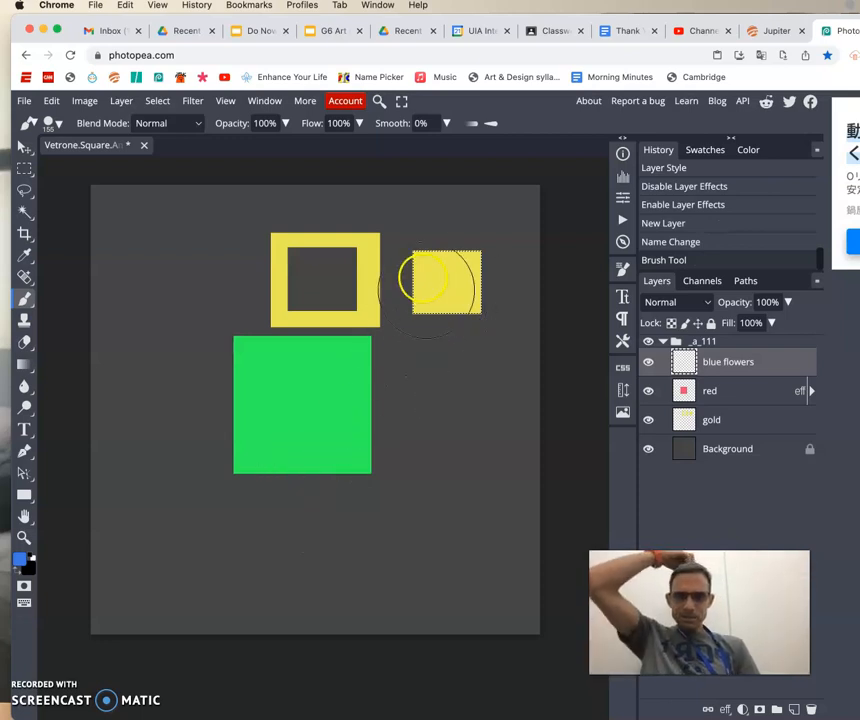
pyautogui.scroll(10, 451, 282)
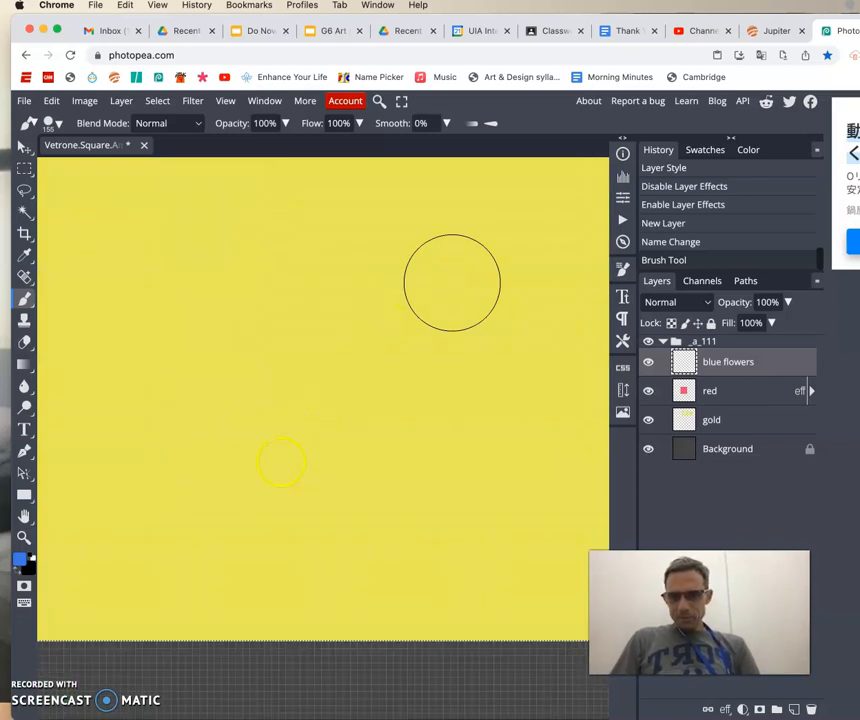
pyautogui.scroll(-8, 287, 453)
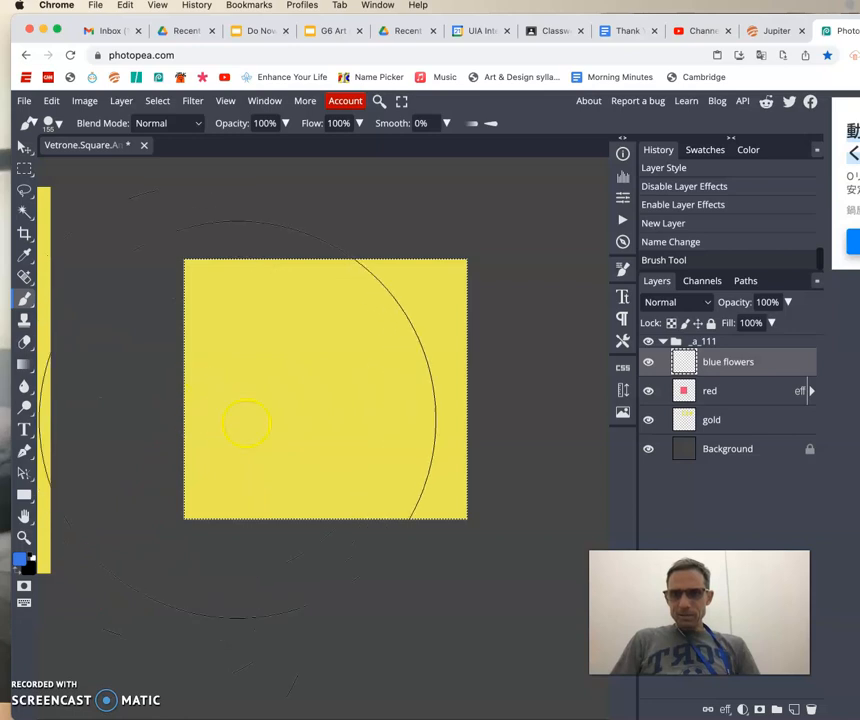
pyautogui.click(251, 426)
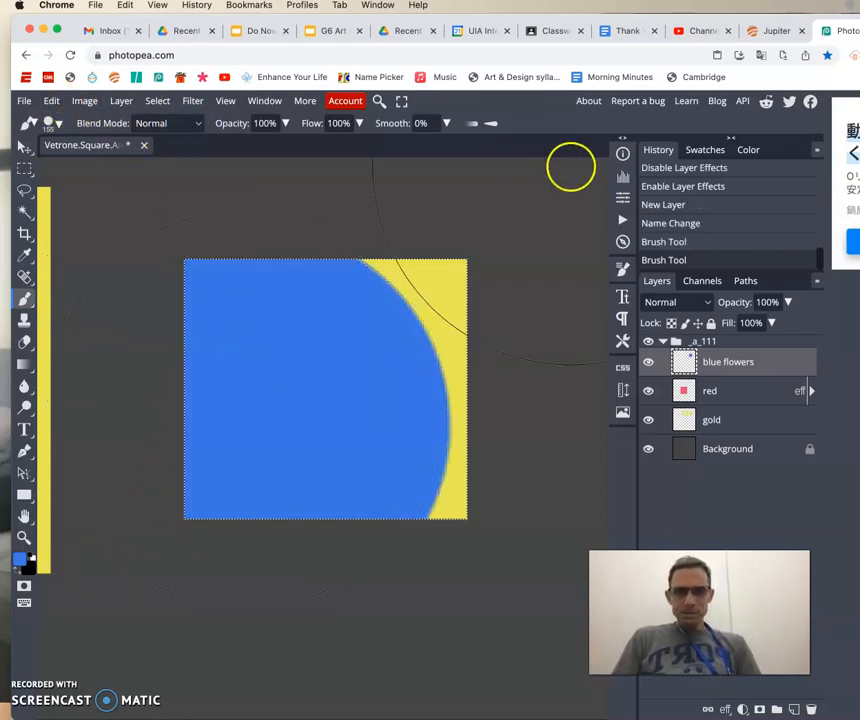
pyautogui.click(660, 242)
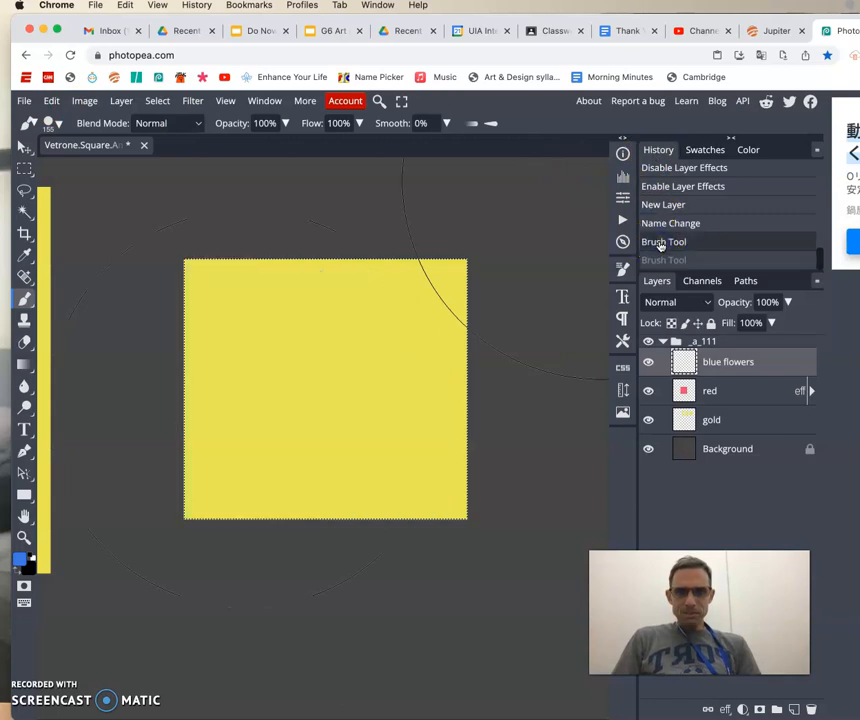
pyautogui.click(664, 226)
# - Clear the active selection around the small gold square
pyautogui.click(155, 101)
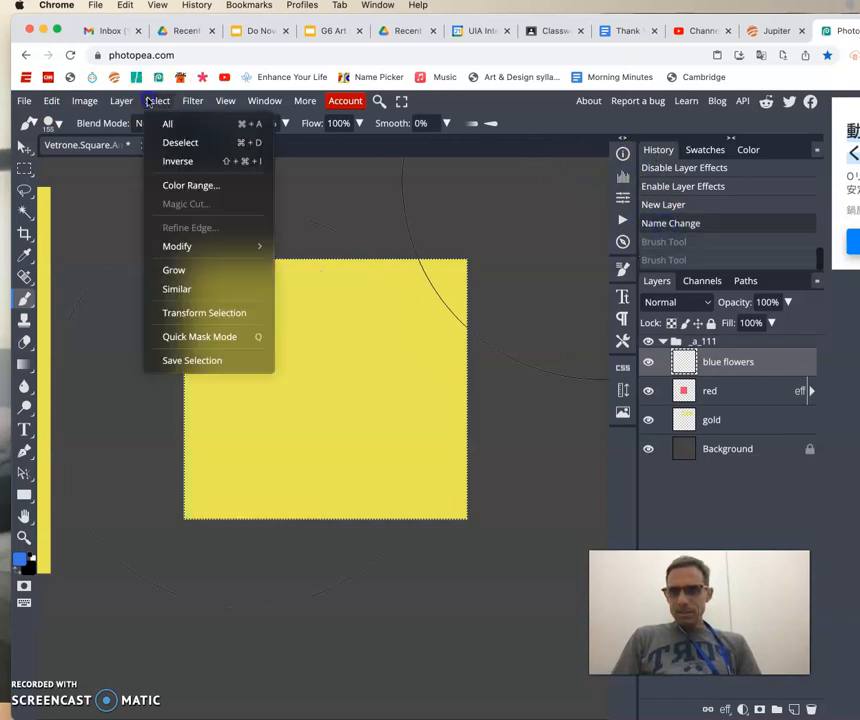
pyautogui.click(176, 141)
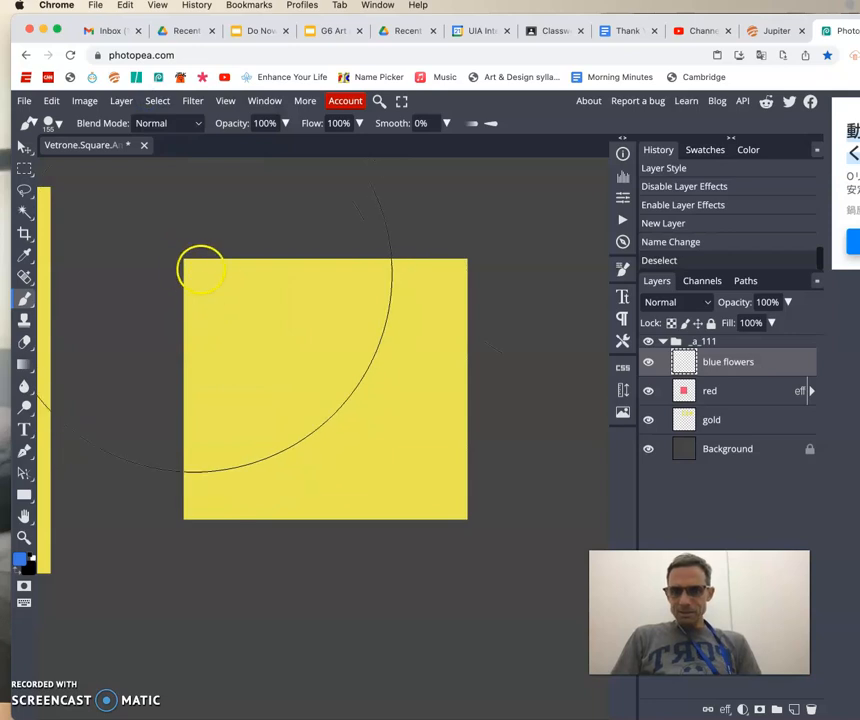
# - Paint a broad blue area across the green square on the blue flowers layer and reorder that layer beneath the red layer
pyautogui.scroll(-3, 298, 414)
pyautogui.scroll(-5, 298, 414)
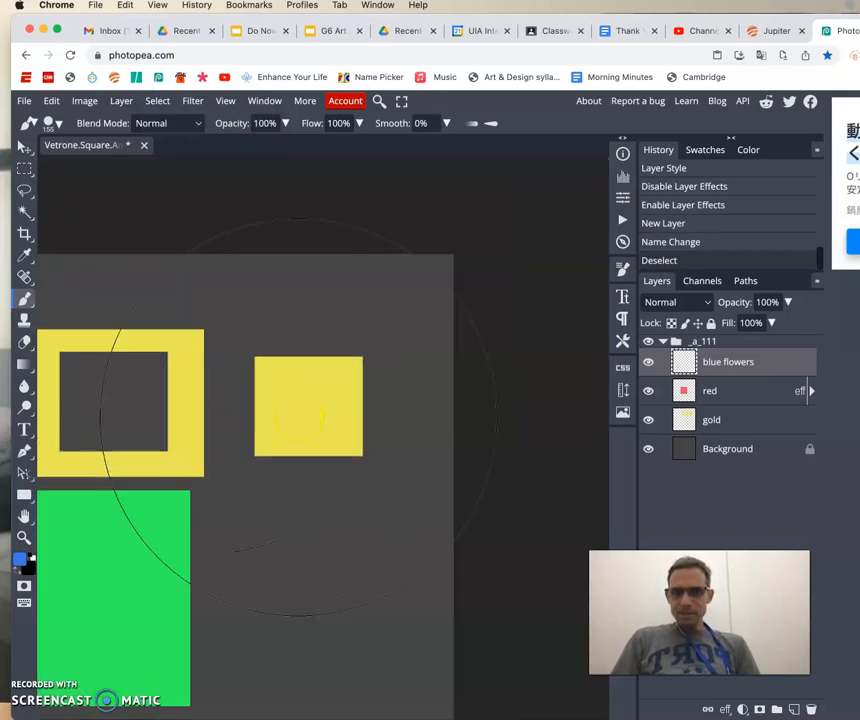
pyautogui.scroll(5, 298, 416)
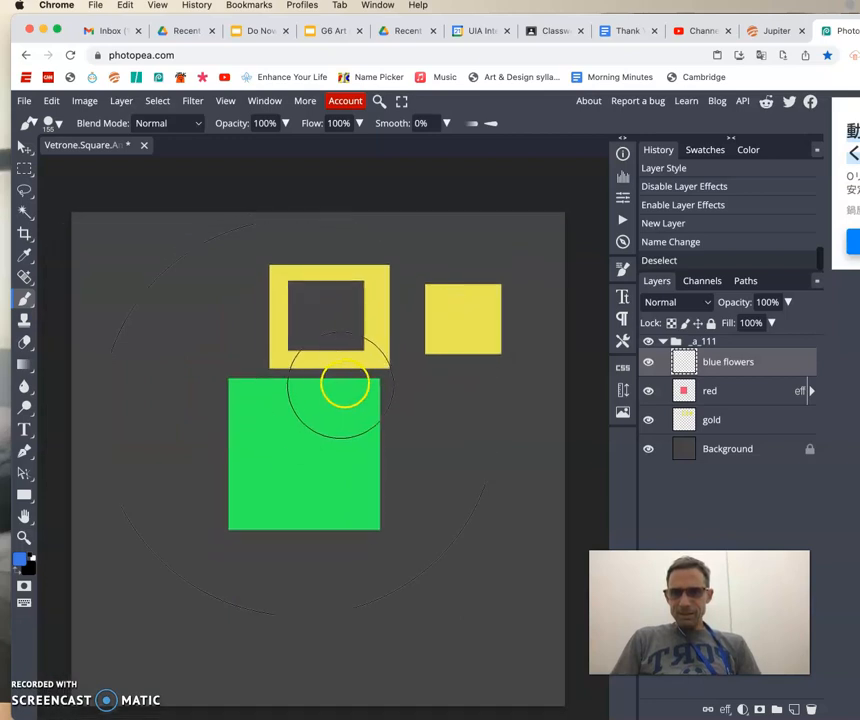
pyautogui.moveTo(440, 417)
pyautogui.mouseDown()
pyautogui.moveTo(221, 540)
pyautogui.moveTo(353, 501)
pyautogui.moveTo(439, 452)
pyautogui.mouseUp()
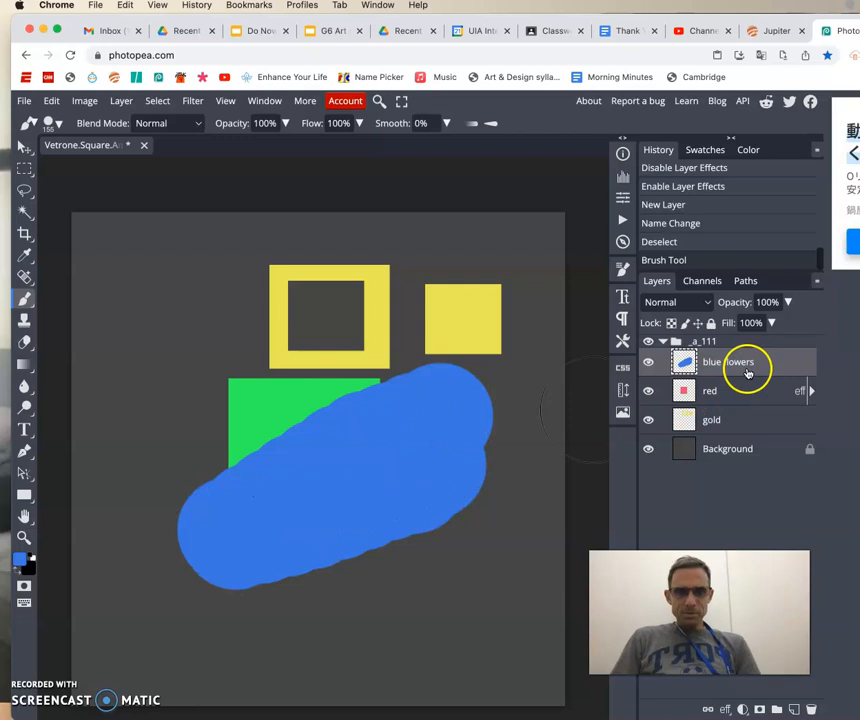
pyautogui.moveTo(752, 367); pyautogui.dragTo(754, 413)
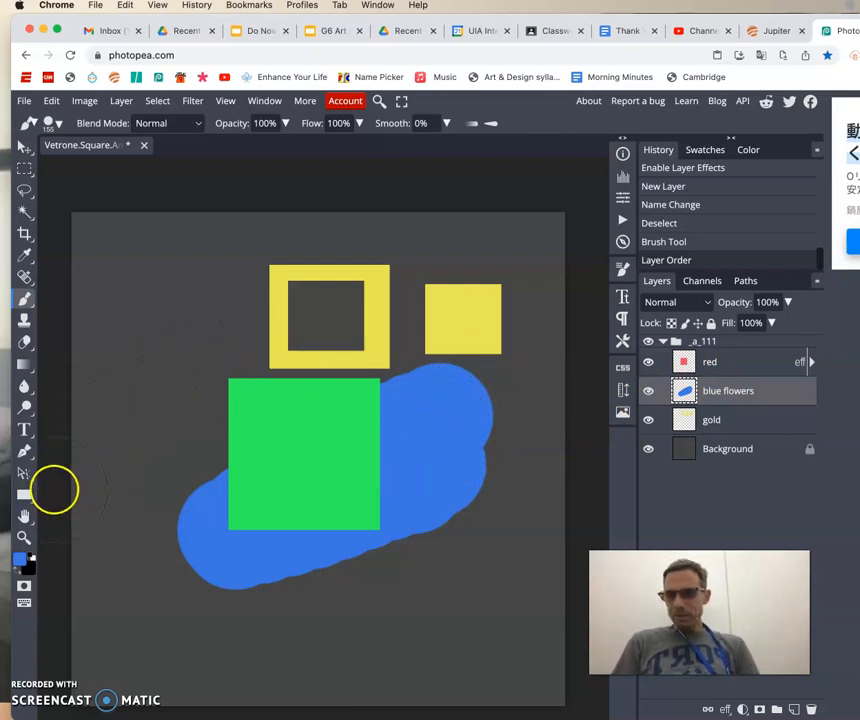
# - Reduce the brush size to 8 px and set the foreground colour to green 3de466
pyautogui.click(52, 122)
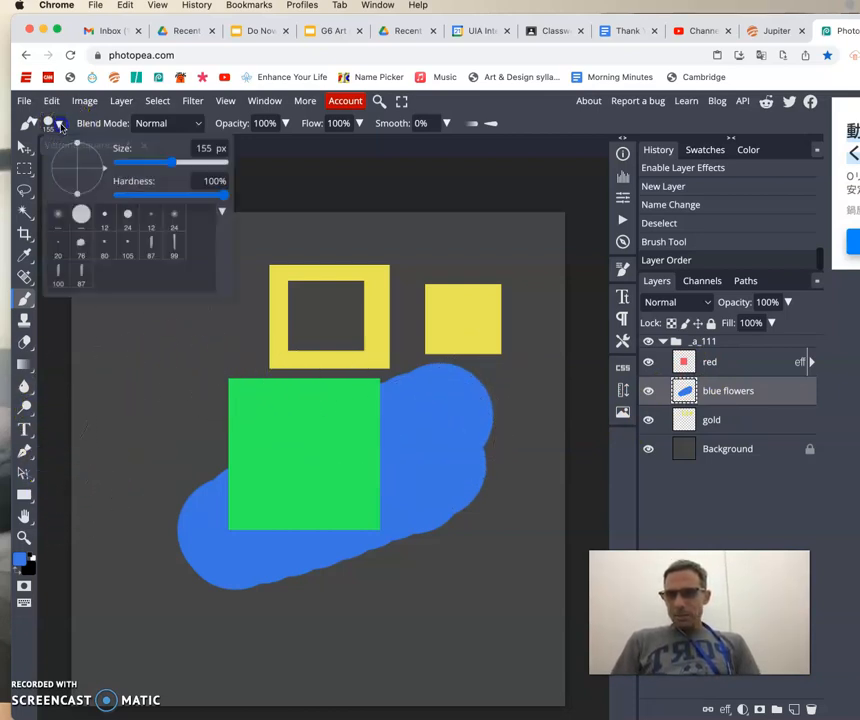
pyautogui.click(133, 161)
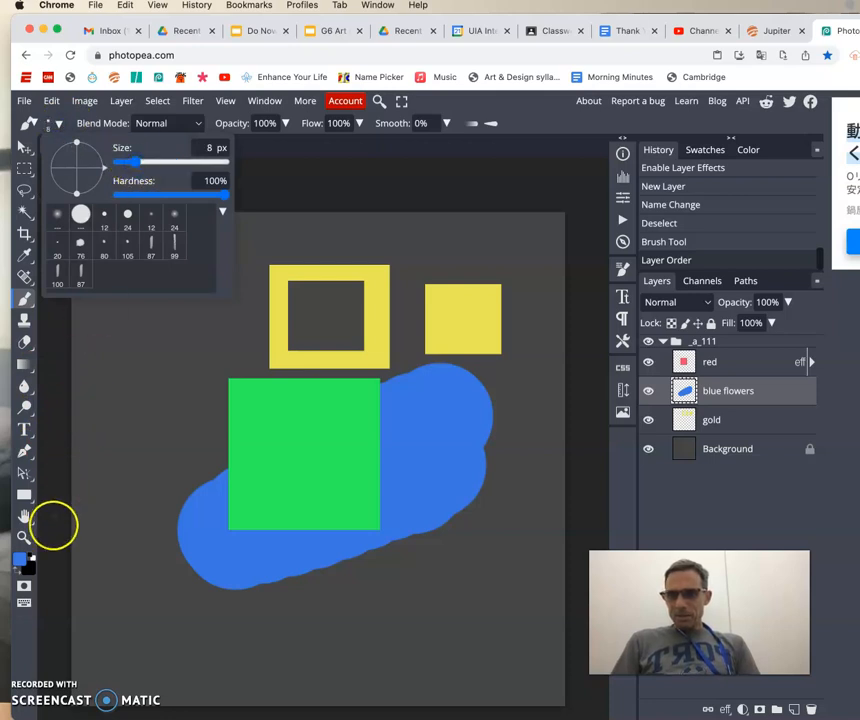
pyautogui.click(21, 563)
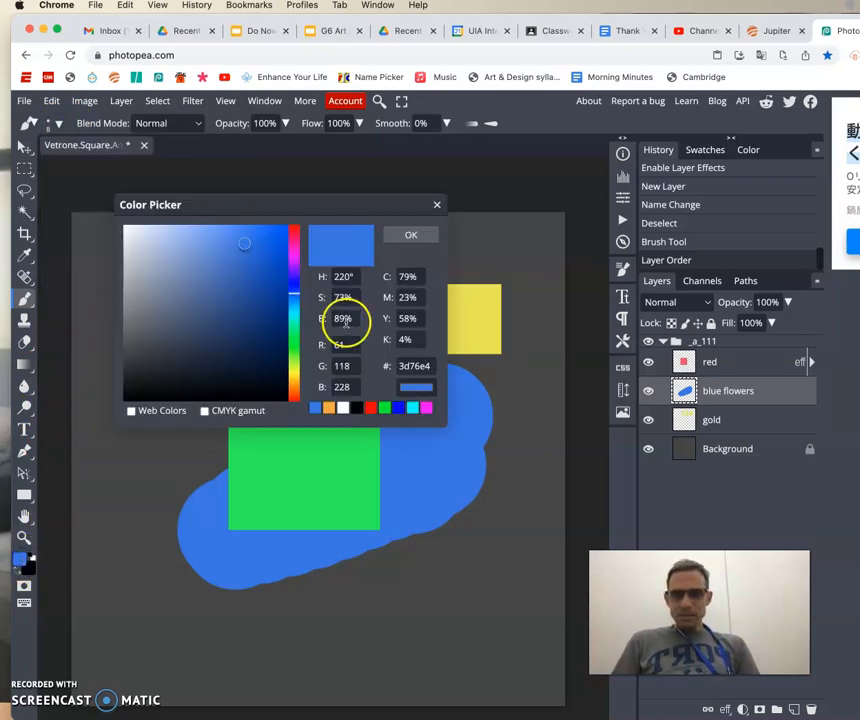
pyautogui.click(291, 369)
pyautogui.moveTo(291, 369); pyautogui.dragTo(297, 338)
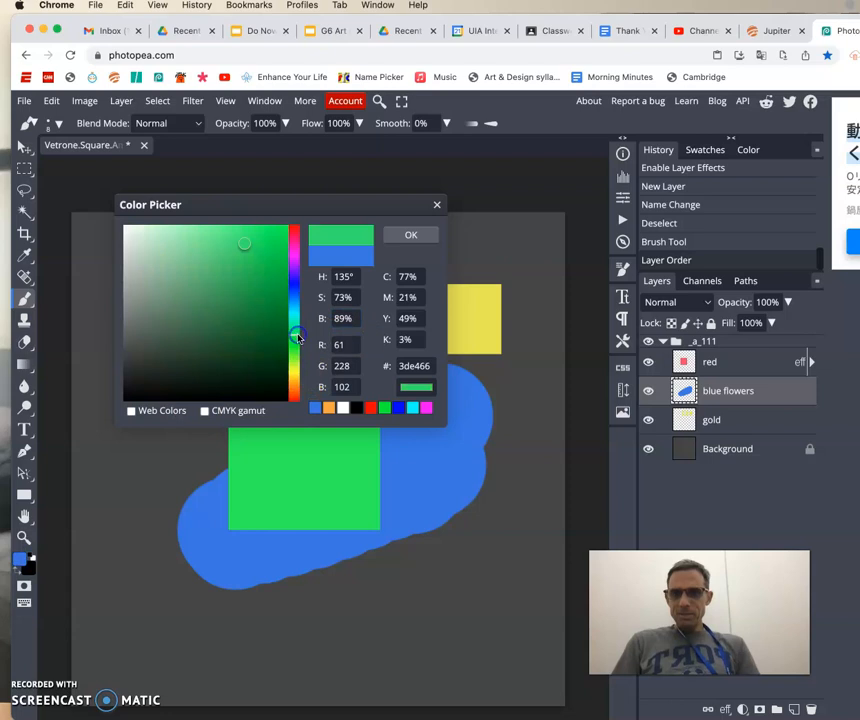
pyautogui.click(403, 236)
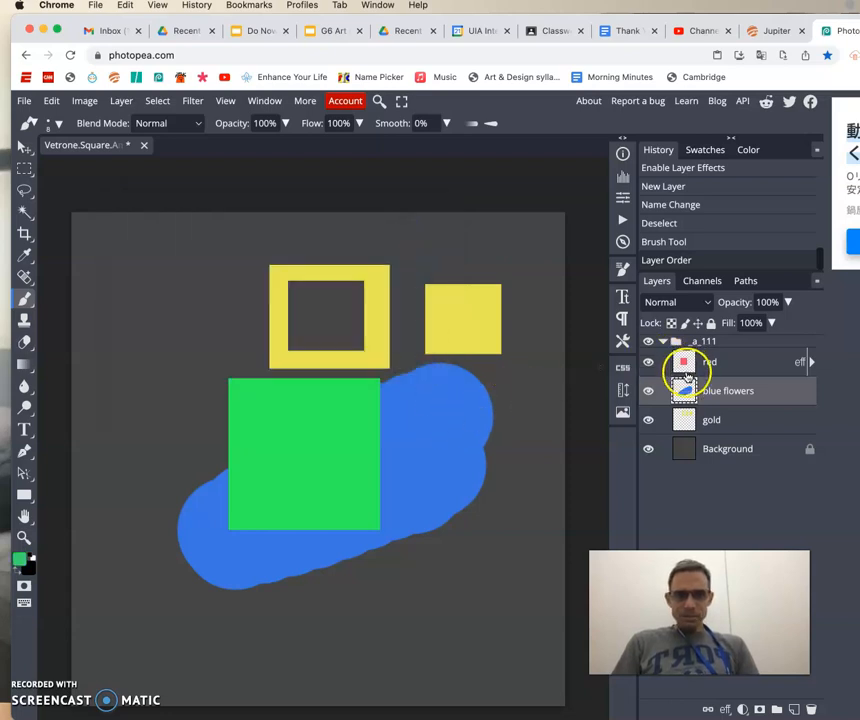
# - Paint four thin green legs downward from the lower edge of the blue shape on the blue flowers layer
pyautogui.keyDown('shift'); pyautogui.click(508, 612); pyautogui.keyUp('shift')
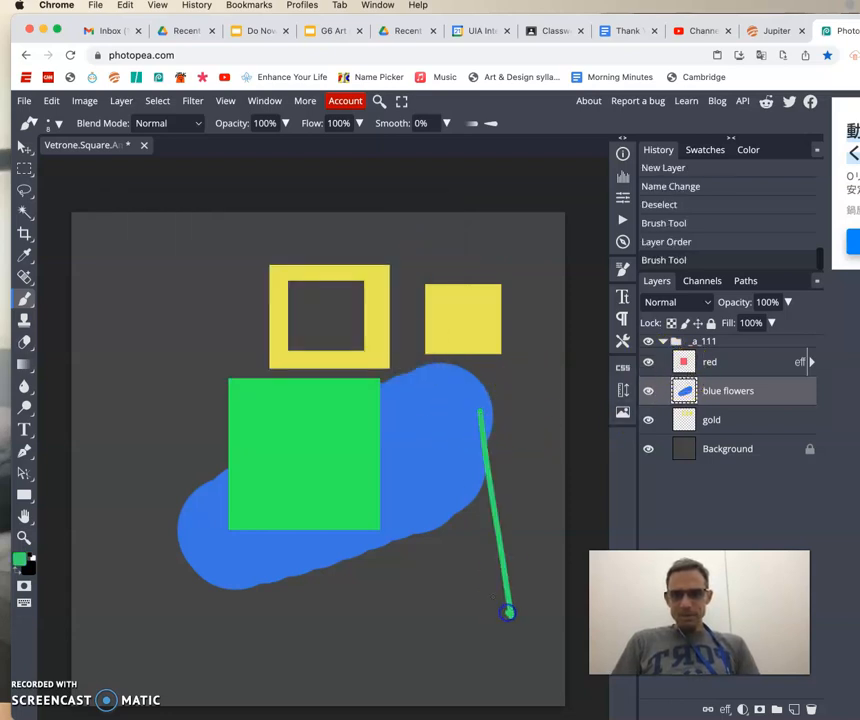
pyautogui.click(420, 515)
pyautogui.keyDown('shift'); pyautogui.click(431, 637); pyautogui.keyUp('shift')
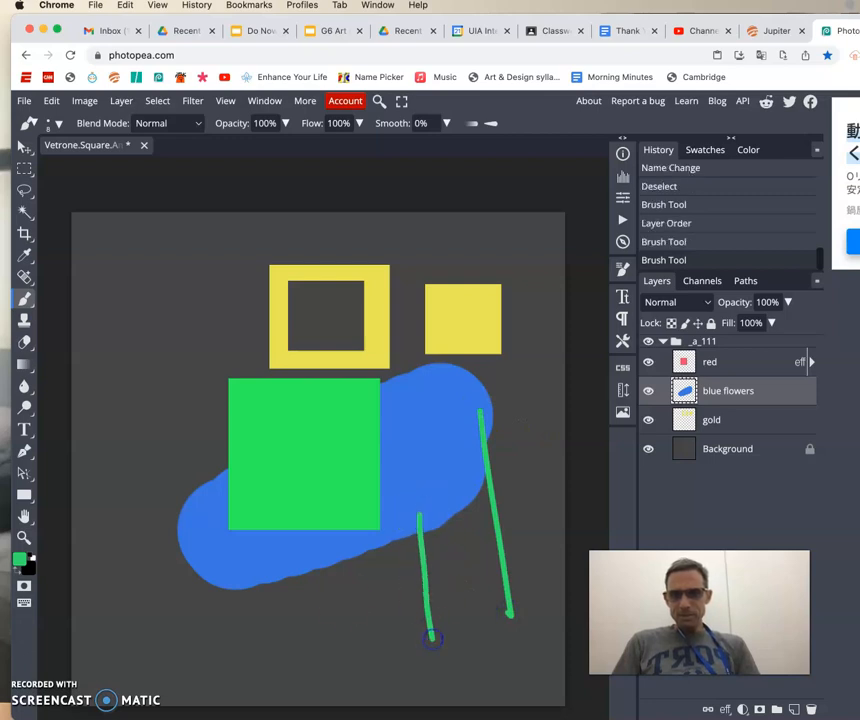
pyautogui.click(298, 555)
pyautogui.keyDown('shift'); pyautogui.click(306, 659); pyautogui.keyUp('shift')
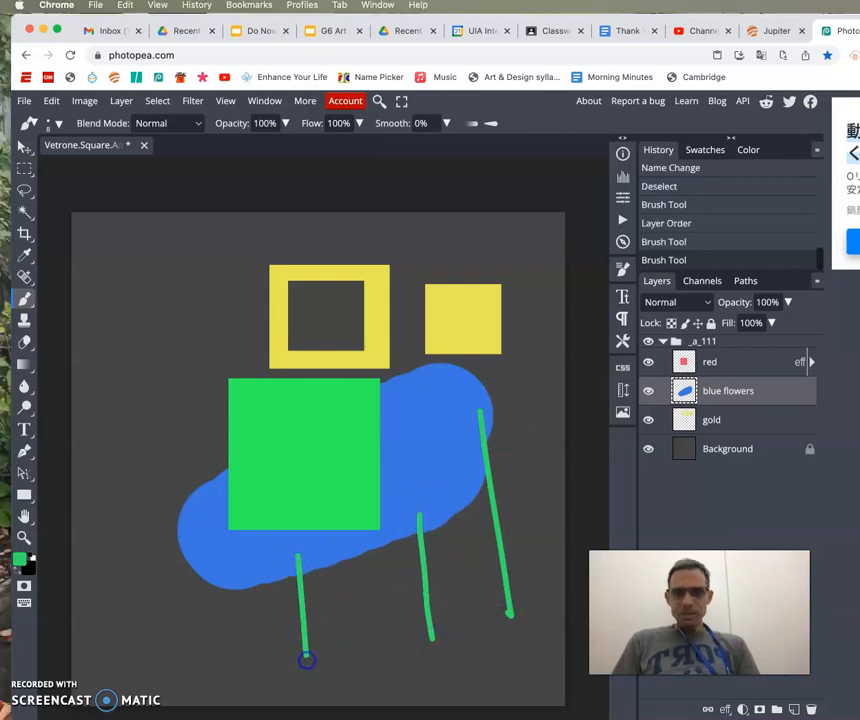
pyautogui.keyDown('shift'); pyautogui.click(227, 673); pyautogui.keyUp('shift')
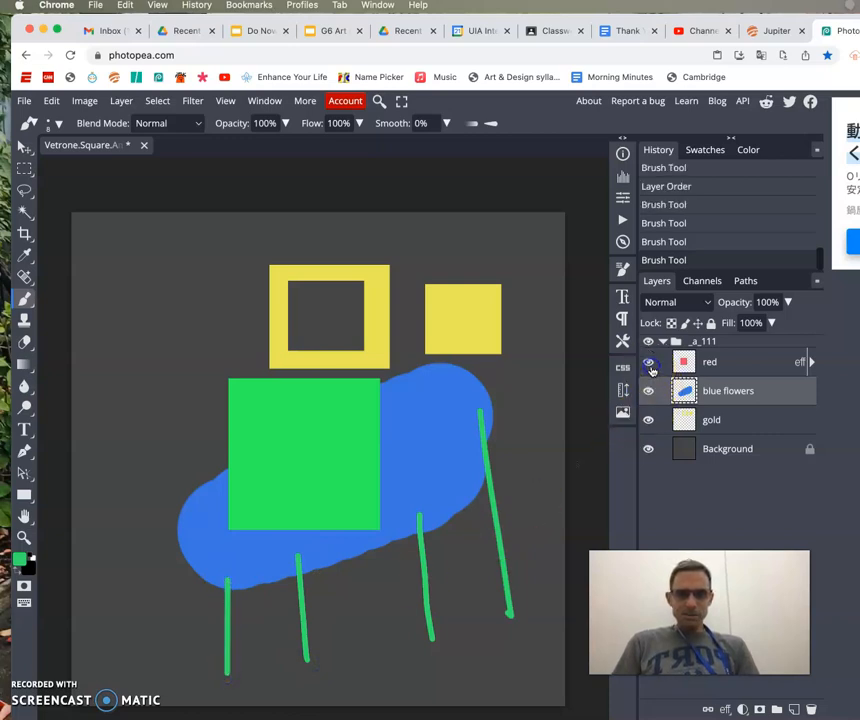
# - Hide the red layer and move the blue flowers artwork slightly left and up
pyautogui.click(649, 362)
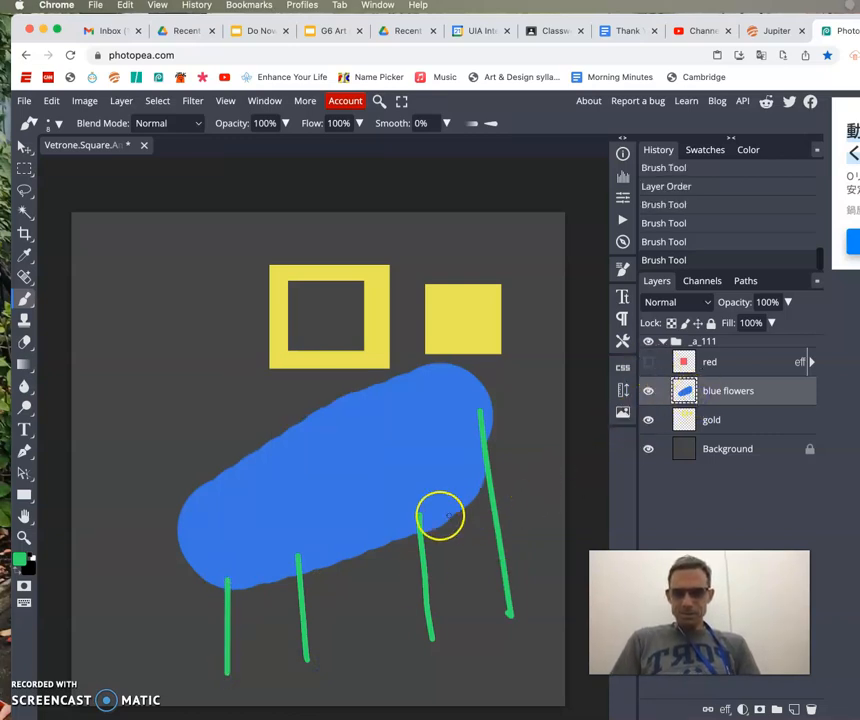
pyautogui.press('v')
pyautogui.moveTo(398, 503)
pyautogui.mouseDown()
pyautogui.moveTo(411, 436)
pyautogui.moveTo(386, 512)
pyautogui.mouseUp()
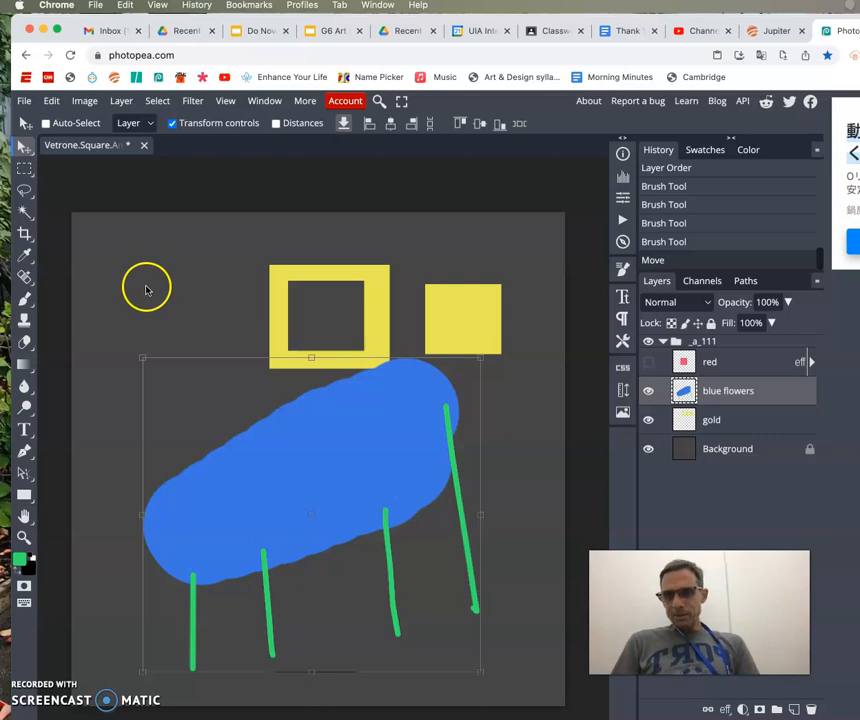
# - Draw a bent green line across the gold frame with the 15 px Pencil tool
pyautogui.rightClick(26, 299)
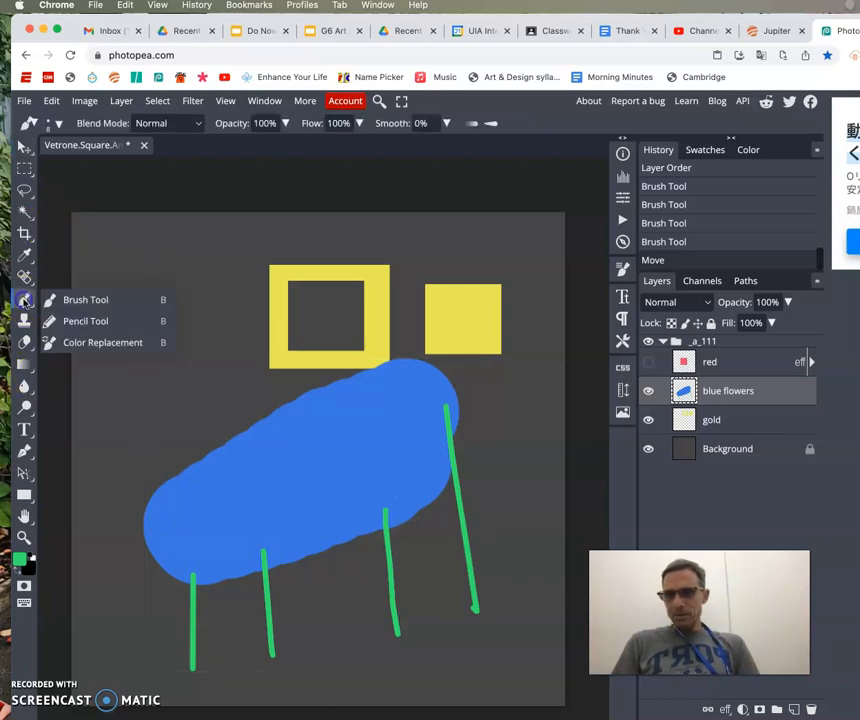
pyautogui.click(71, 320)
pyautogui.moveTo(186, 327)
pyautogui.mouseDown()
pyautogui.moveTo(274, 335)
pyautogui.moveTo(257, 387)
pyautogui.mouseUp()
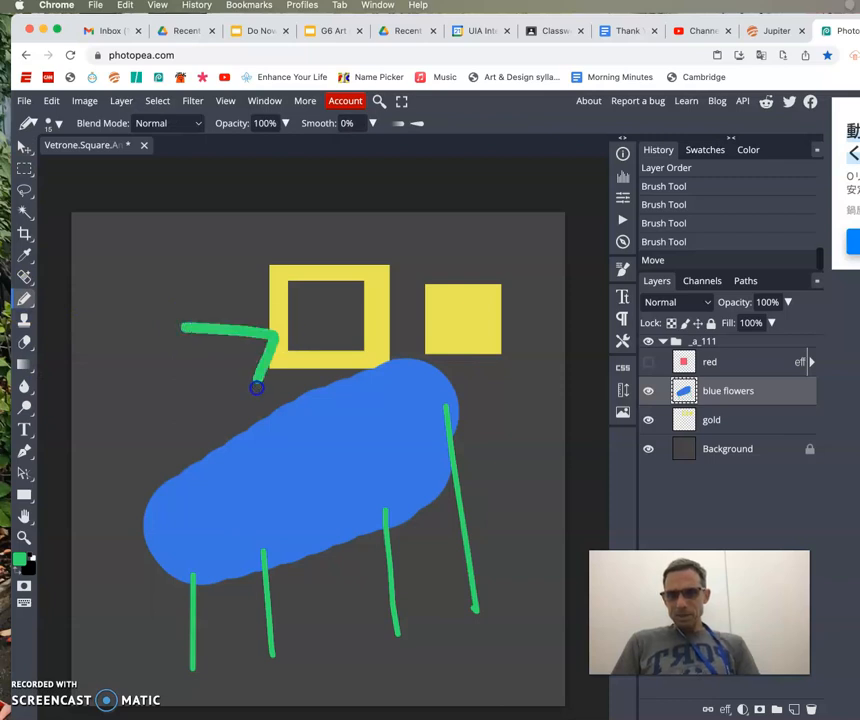
pyautogui.moveTo(280, 278)
pyautogui.mouseDown()
pyautogui.moveTo(240, 261)
pyautogui.moveTo(226, 289)
pyautogui.mouseUp()
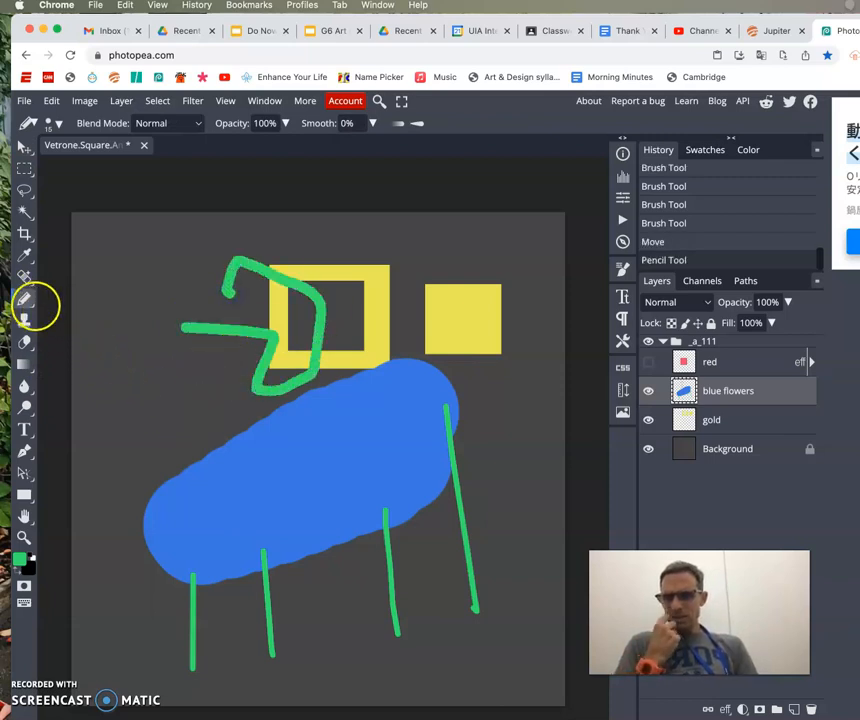
# - Paint a soft green area over the blue shape's upper-right end with a soft-edged 62 px brush
pyautogui.rightClick(29, 298)
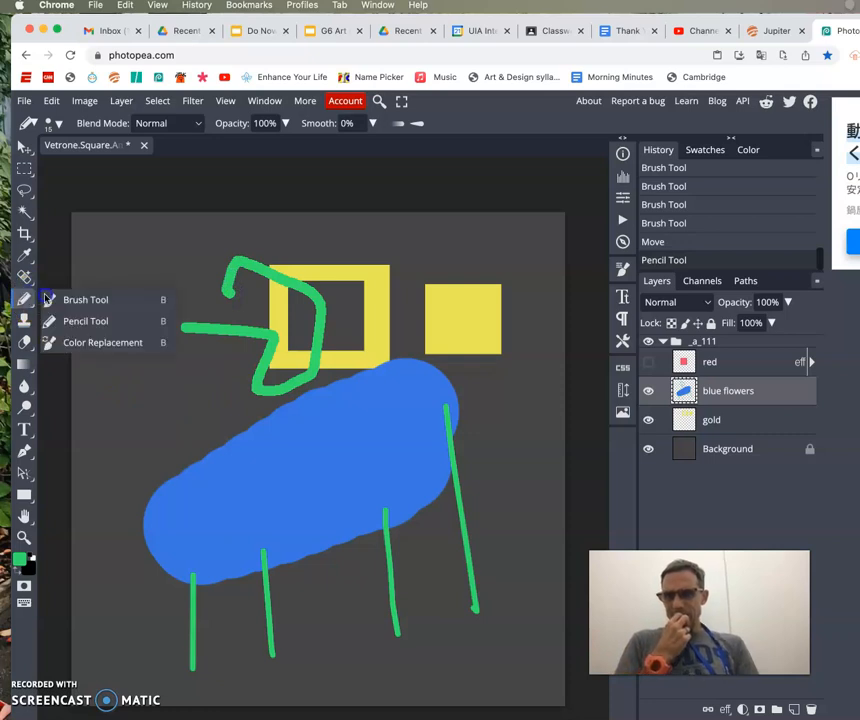
pyautogui.click(60, 299)
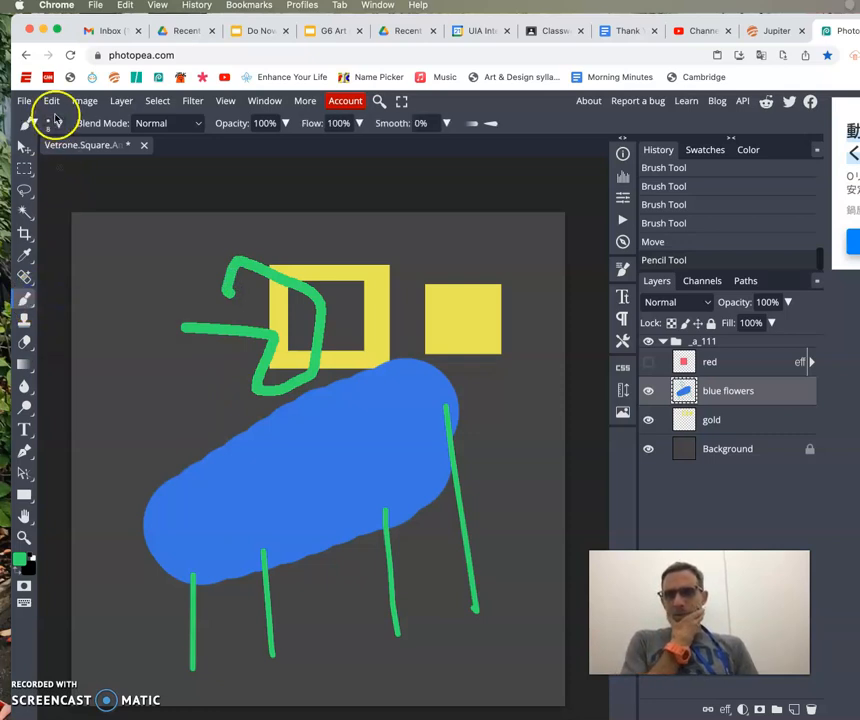
pyautogui.click(59, 126)
pyautogui.moveTo(132, 162)
pyautogui.mouseDown()
pyautogui.moveTo(157, 162)
pyautogui.moveTo(150, 194)
pyautogui.mouseUp()
pyautogui.moveTo(438, 376)
pyautogui.mouseDown()
pyautogui.moveTo(347, 460)
pyautogui.moveTo(337, 492)
pyautogui.moveTo(402, 426)
pyautogui.moveTo(381, 474)
pyautogui.moveTo(452, 387)
pyautogui.mouseUp()
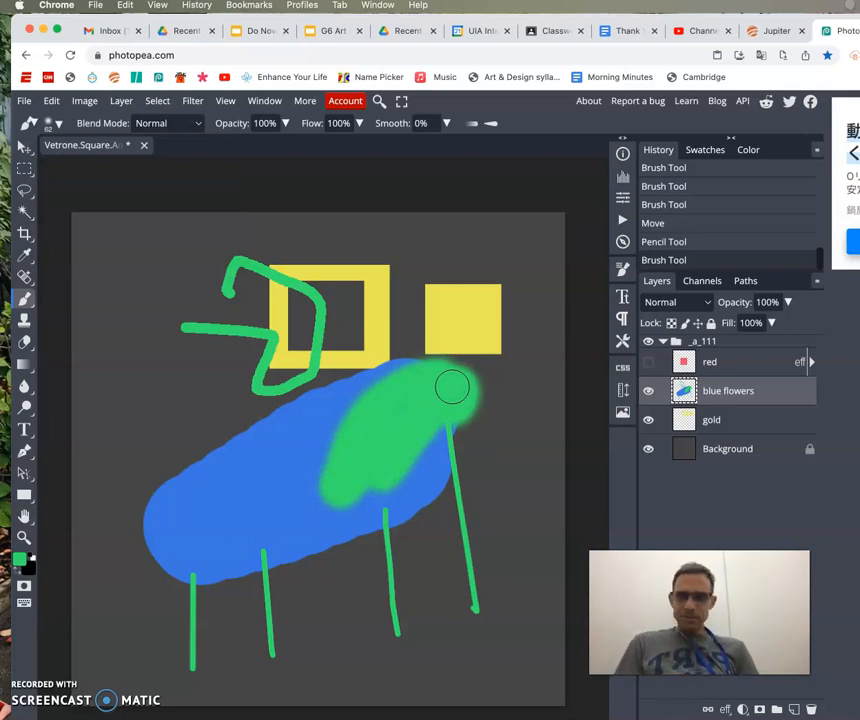
pyautogui.rightClick(24, 152)
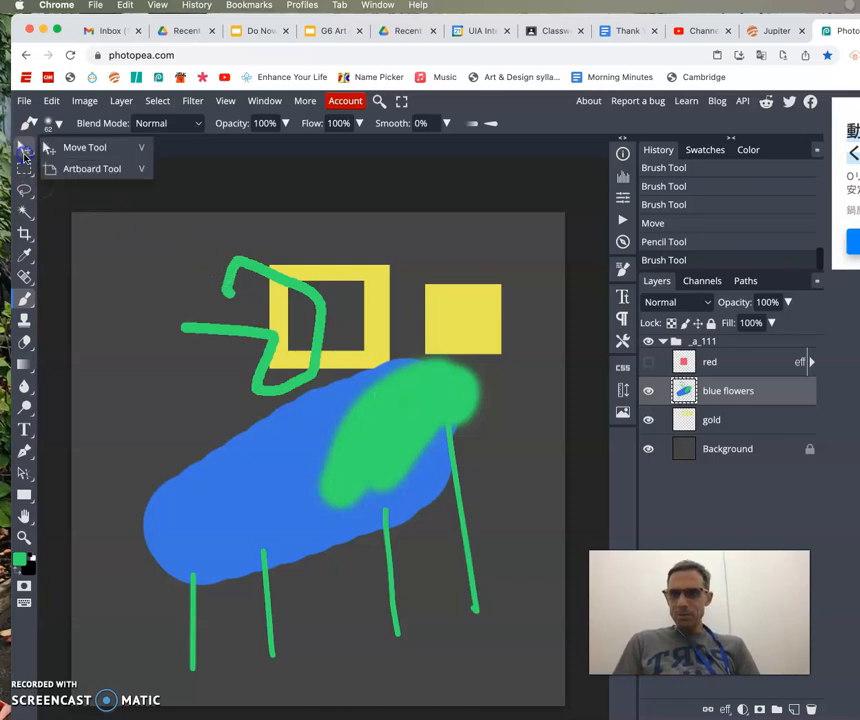
pyautogui.click(24, 150)
pyautogui.click(25, 170)
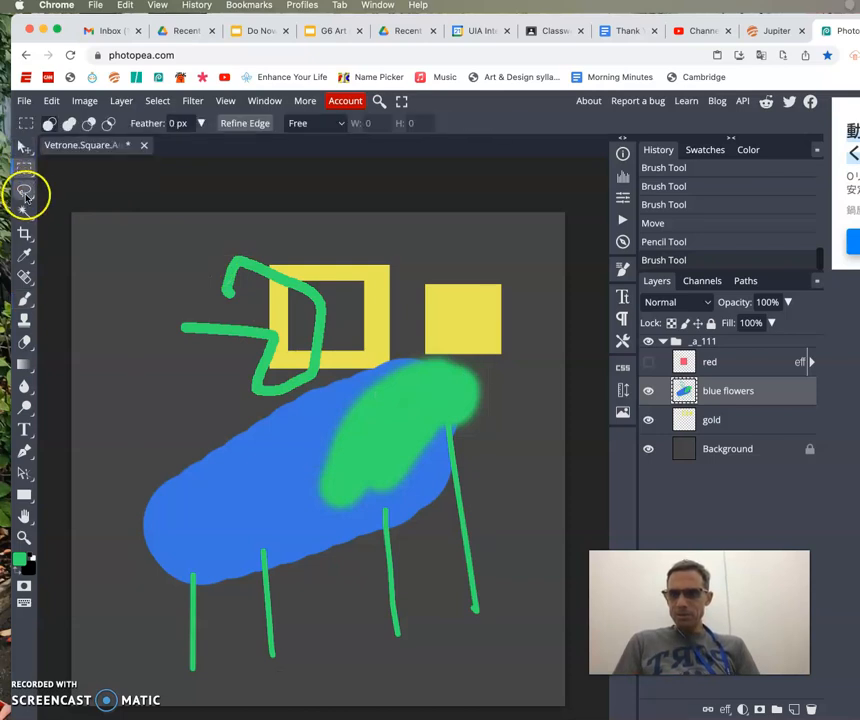
pyautogui.click(25, 299)
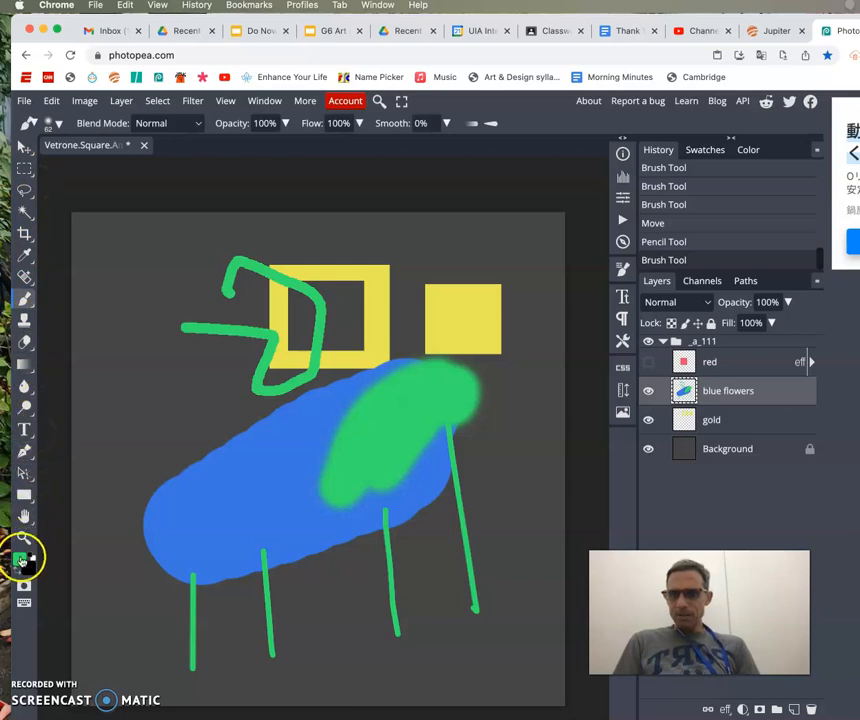
# - Enable Gradient Overlay in the blue flowers layer's style, with Color Overlay turned off
pyautogui.click(782, 396)
pyautogui.doubleClick(782, 396)
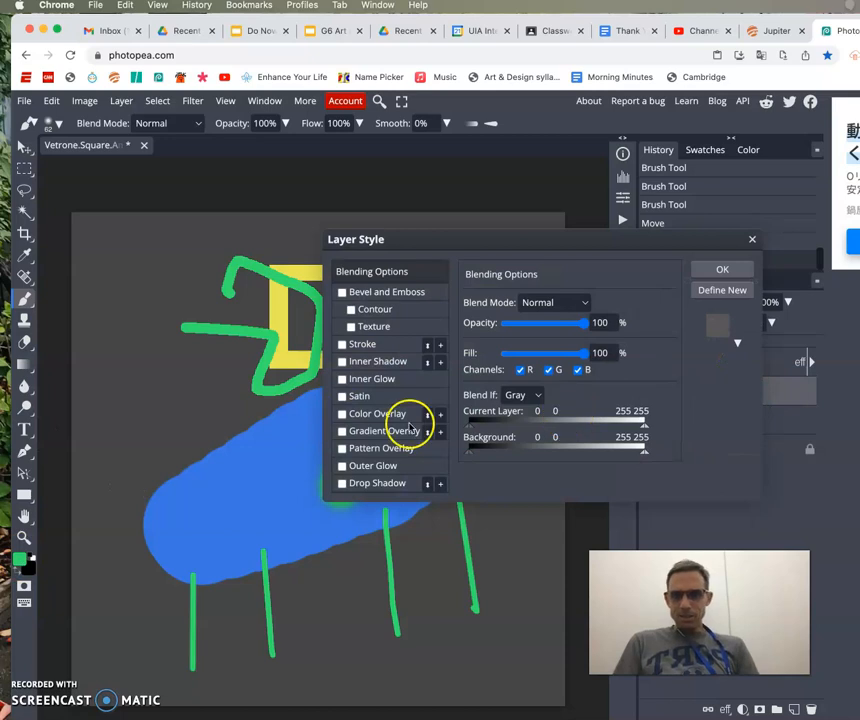
pyautogui.click(378, 415)
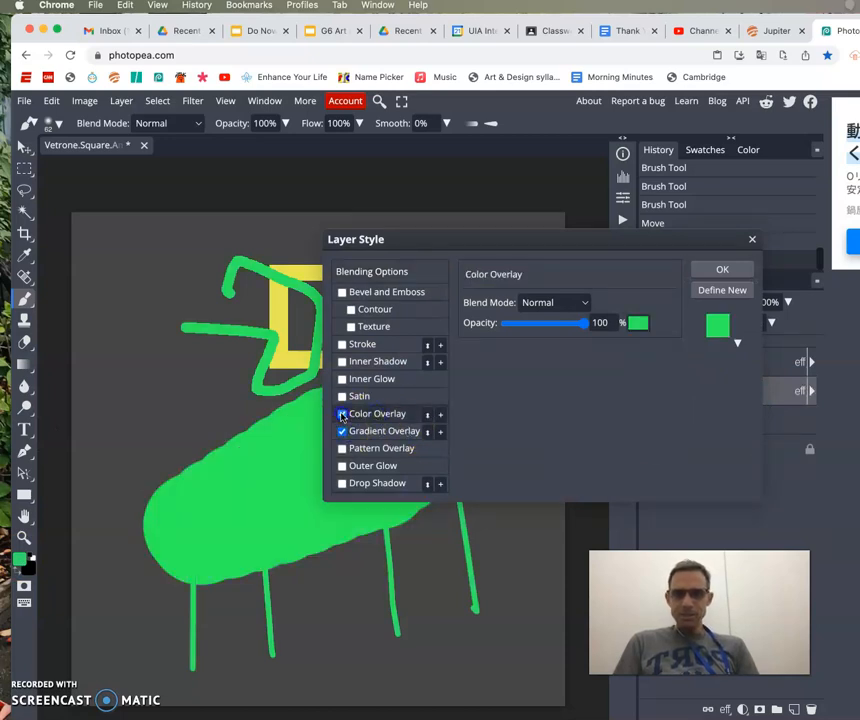
pyautogui.click(341, 413)
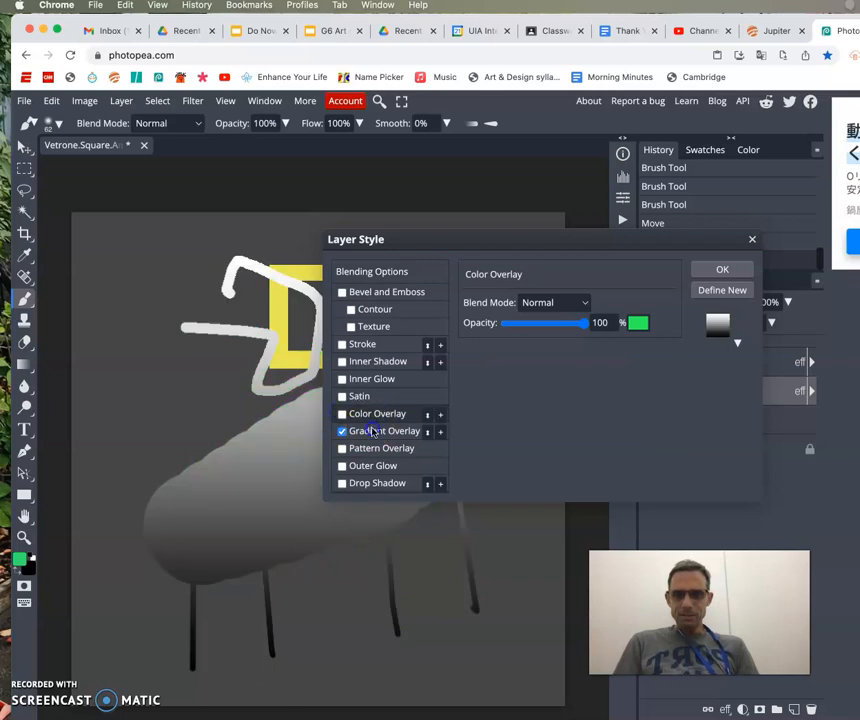
pyautogui.click(350, 432)
pyautogui.click(543, 341)
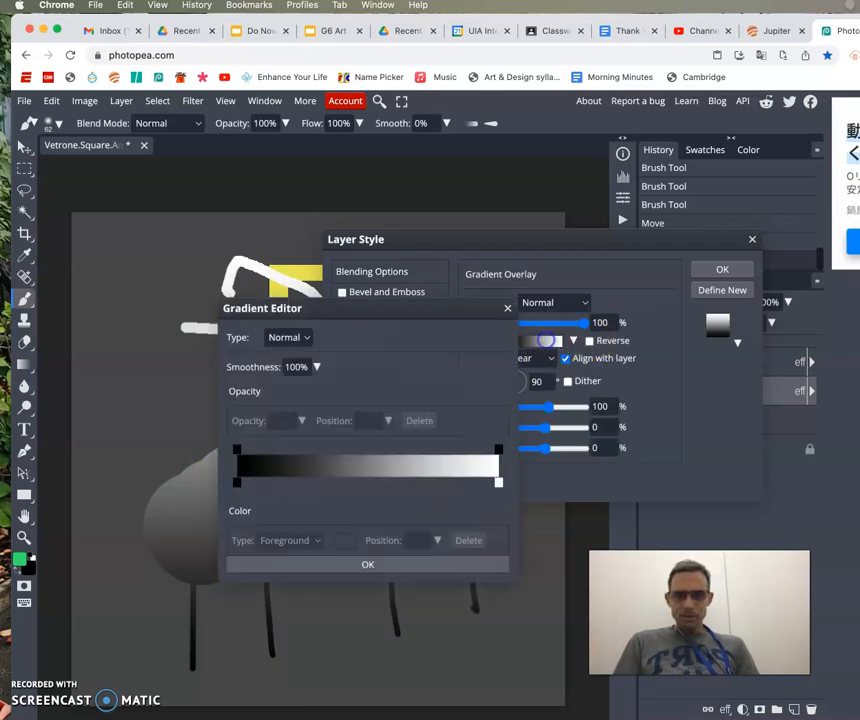
pyautogui.click(393, 466)
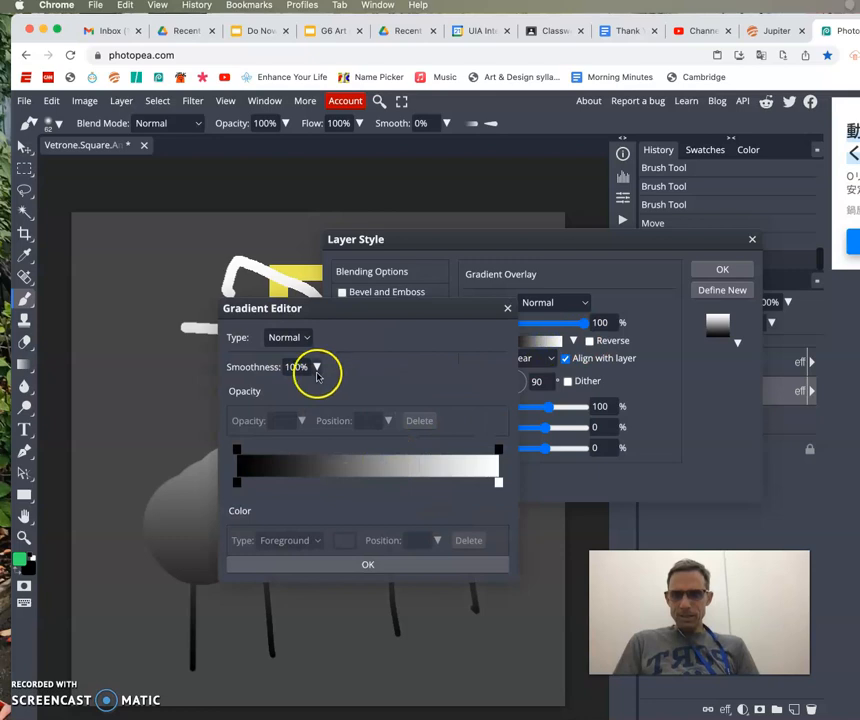
pyautogui.click(290, 340)
pyautogui.click(288, 337)
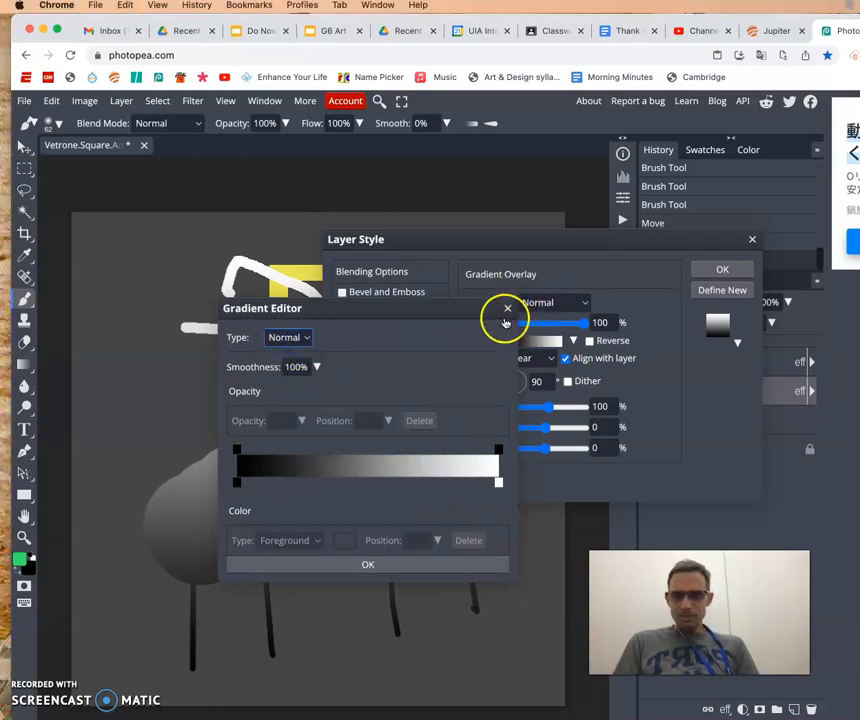
pyautogui.click(508, 308)
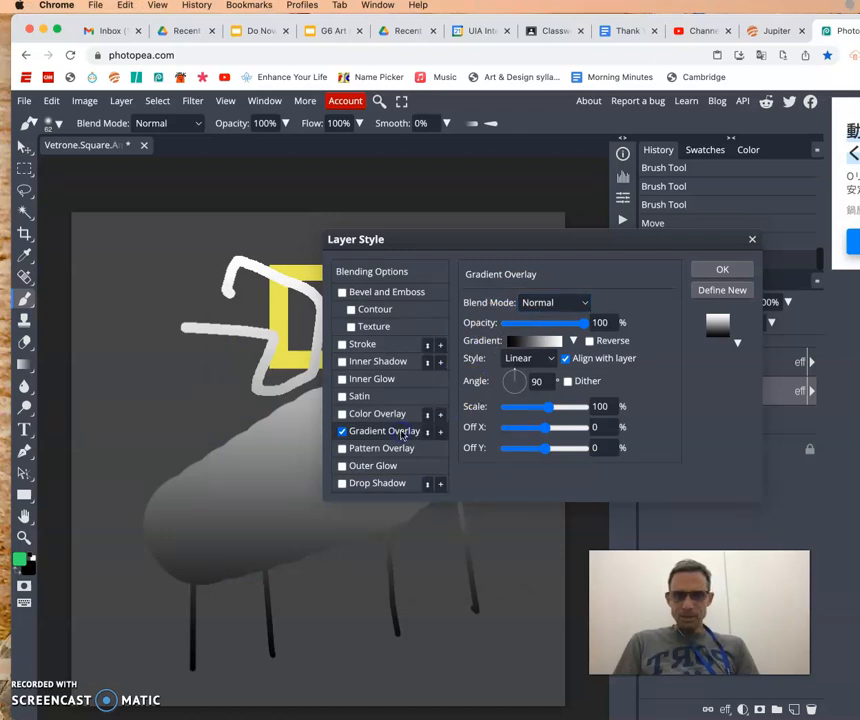
pyautogui.click(533, 340)
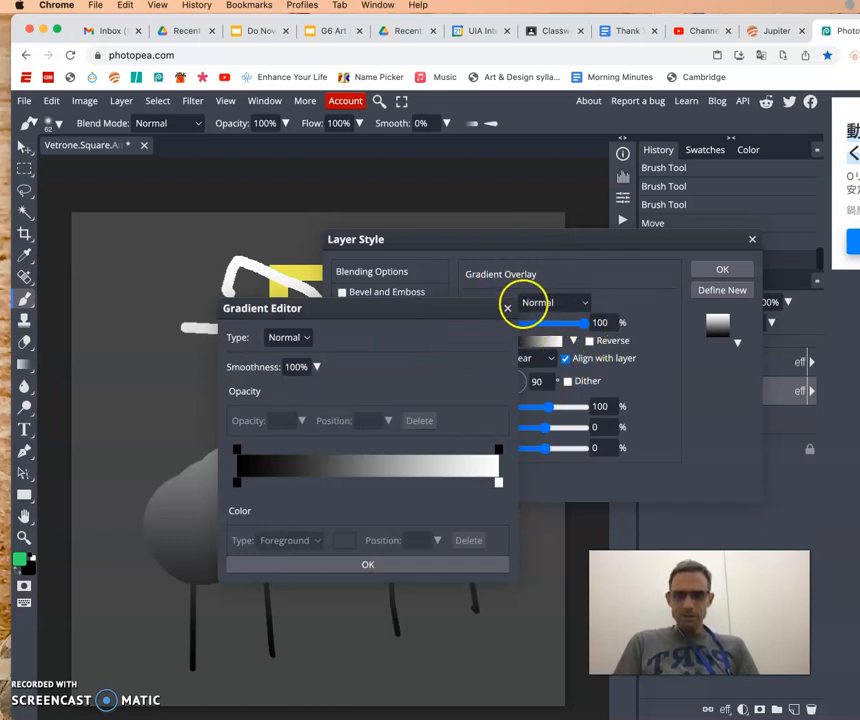
pyautogui.click(507, 308)
# - Apply a rainbow gradient preset as the blue flowers layer's overlay and move its artwork up and right over the gold squares
pyautogui.click(573, 340)
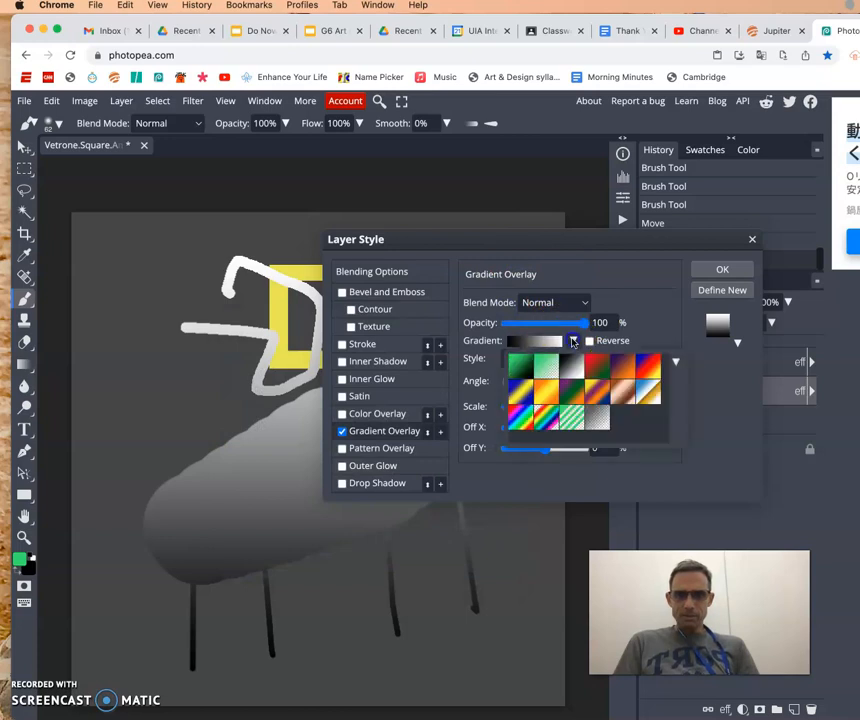
pyautogui.click(548, 415)
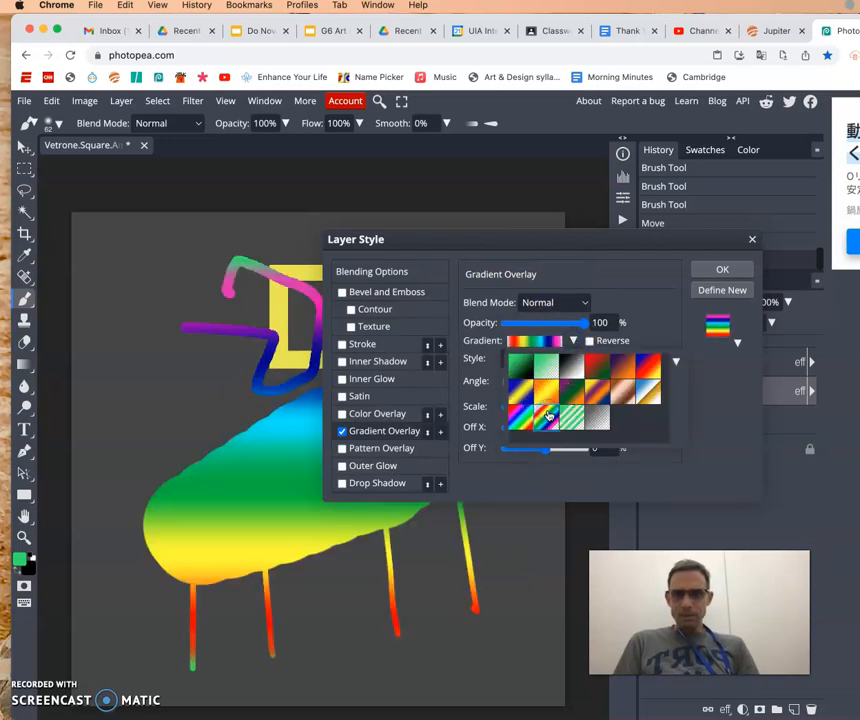
pyautogui.moveTo(576, 244); pyautogui.dragTo(690, 291)
pyautogui.click(815, 318)
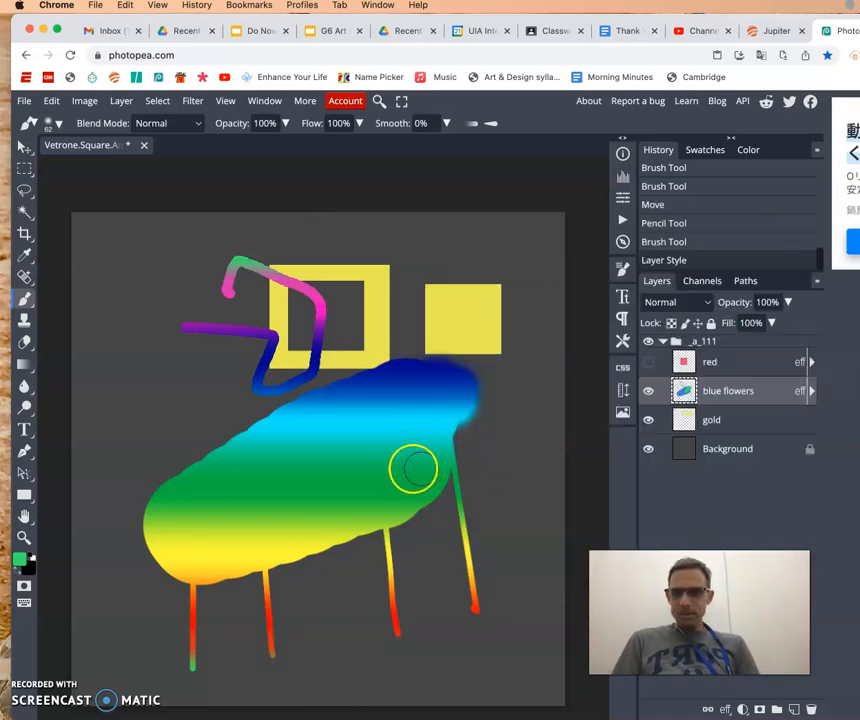
pyautogui.click(24, 146)
pyautogui.moveTo(353, 466); pyautogui.dragTo(376, 411)
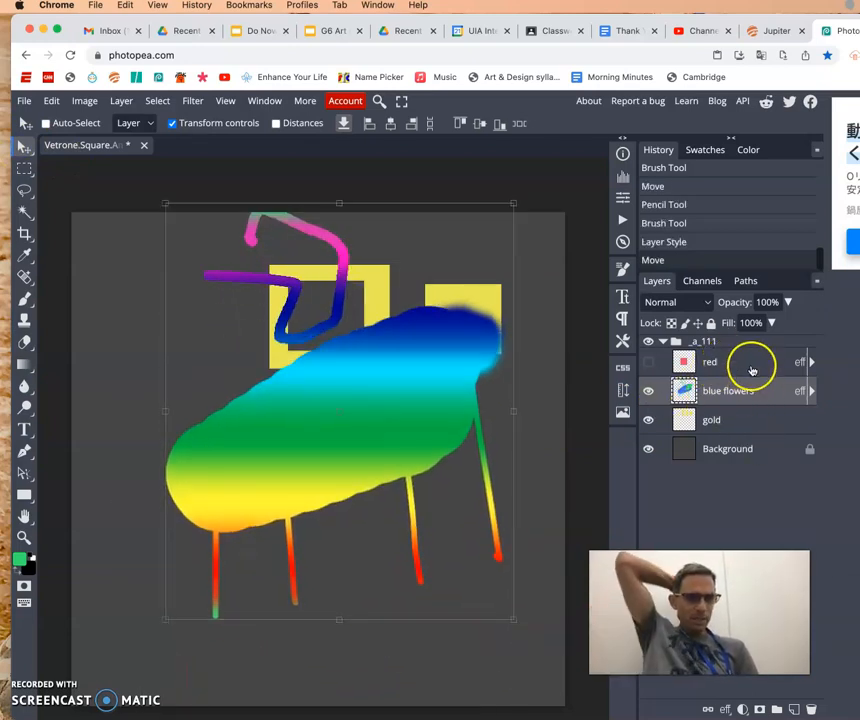
# - Toggle the red layer's visibility, leave it hidden, and collapse the _a_111 layer group
pyautogui.click(664, 342)
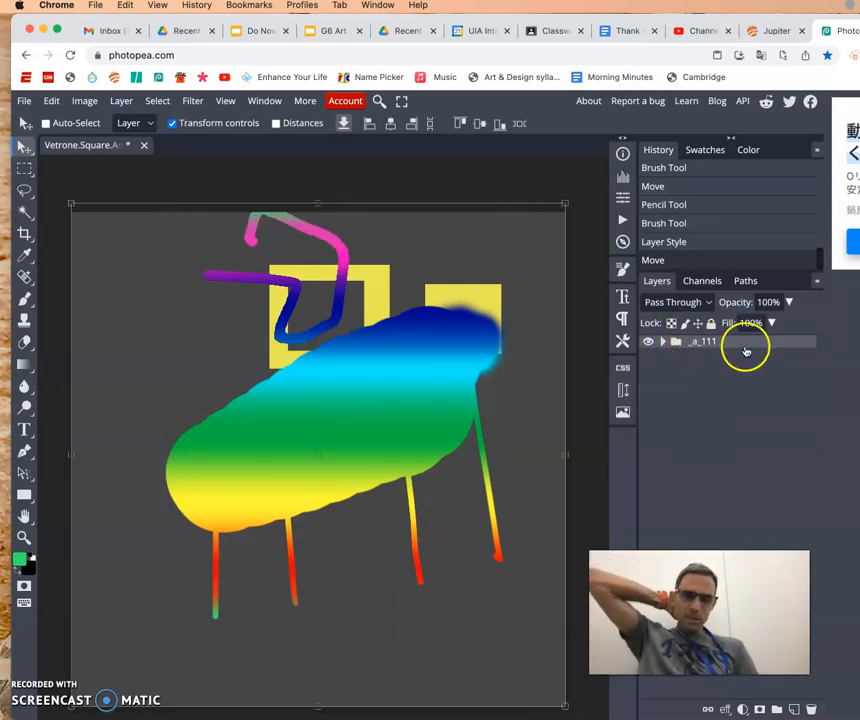
pyautogui.click(663, 342)
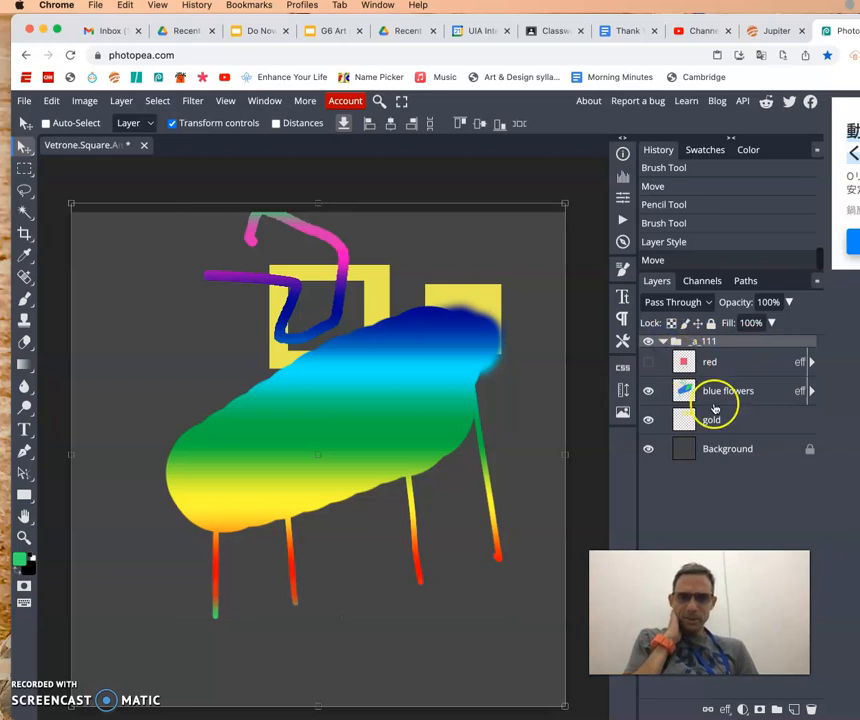
pyautogui.click(649, 362)
pyautogui.click(650, 363)
pyautogui.click(650, 363)
pyautogui.click(650, 363)
pyautogui.click(663, 342)
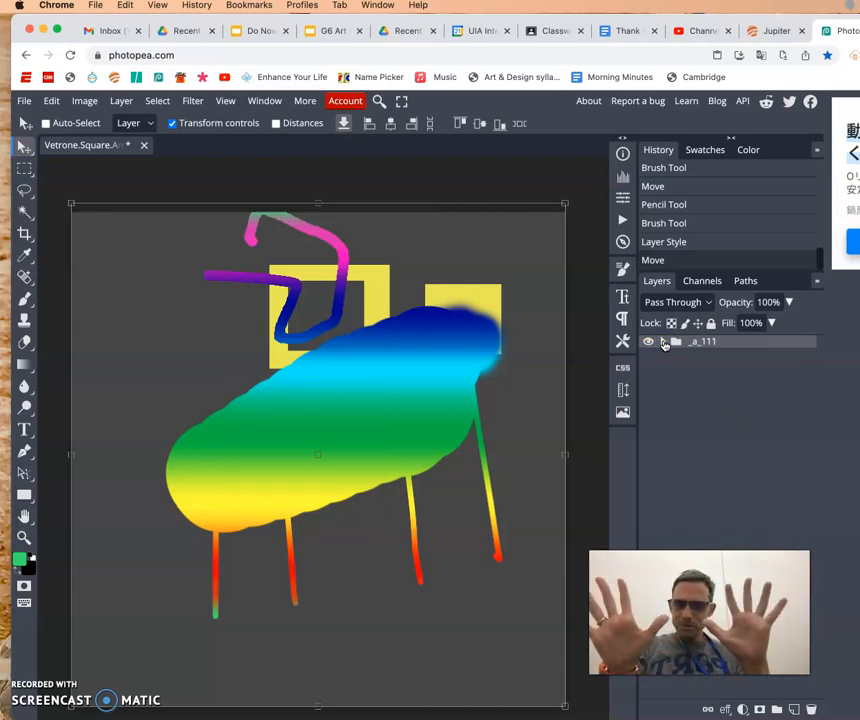
pyautogui.click(664, 342)
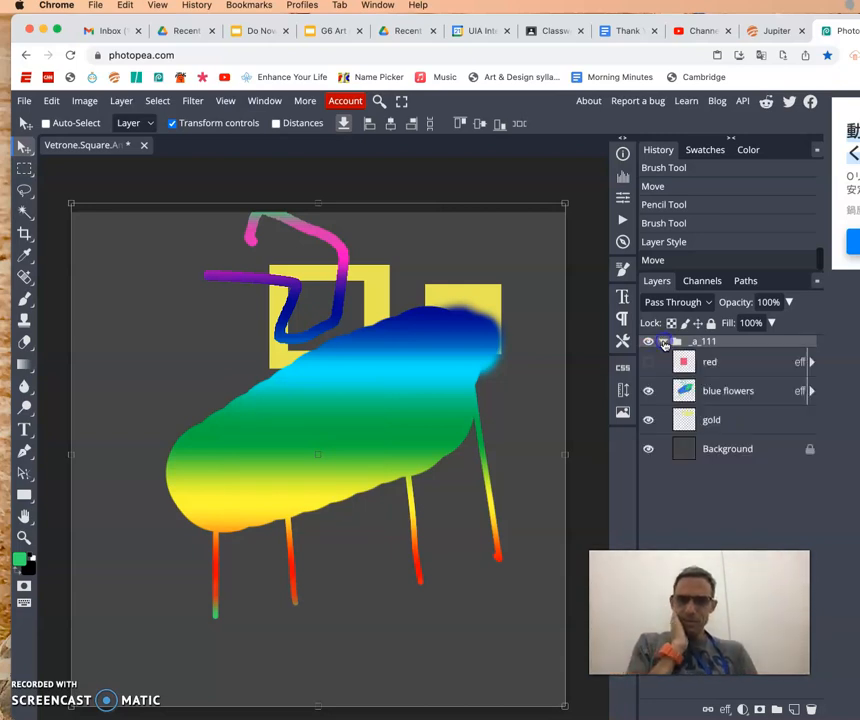
pyautogui.click(664, 342)
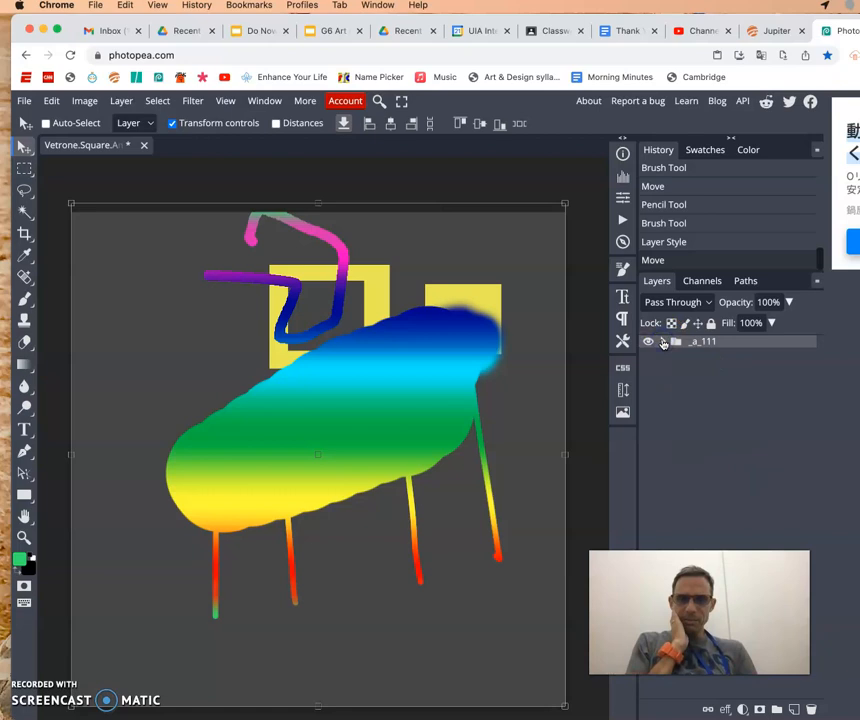